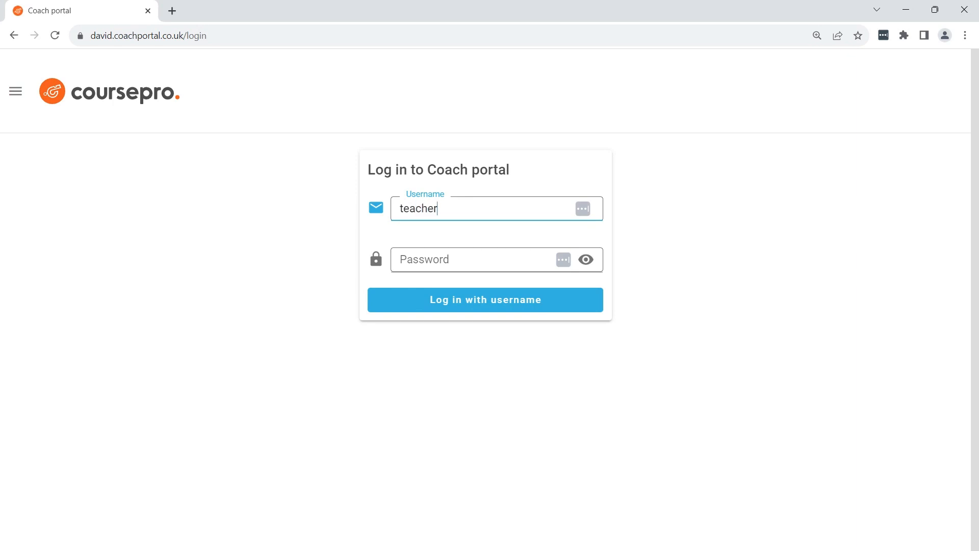
Complete the login form with username teacher5 and the account password, and log in to the Coach portal
key(Tab)
text(********)
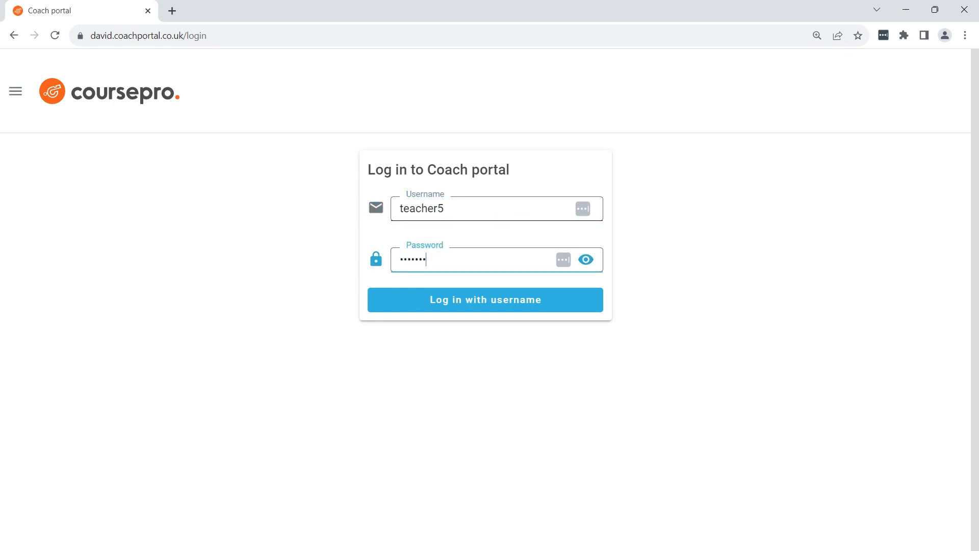
key(Return)
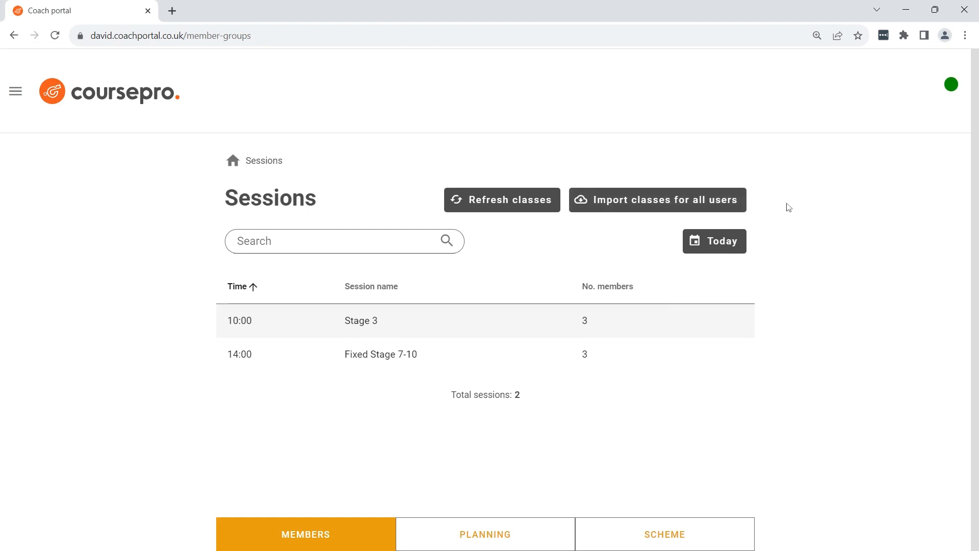
click(621, 203)
click(620, 200)
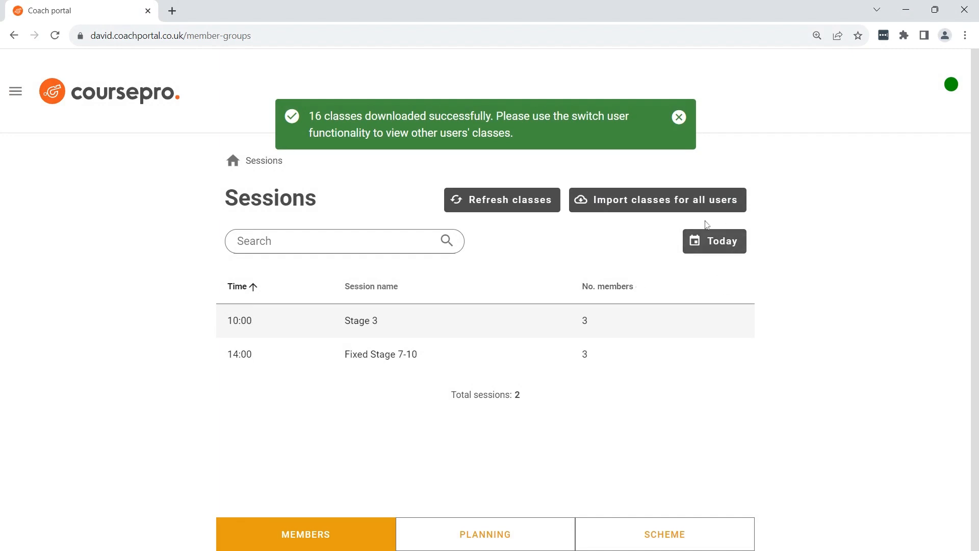
Browse the sessions list by date through October 11 and October 10, ending on October 9, 2023
click(712, 248)
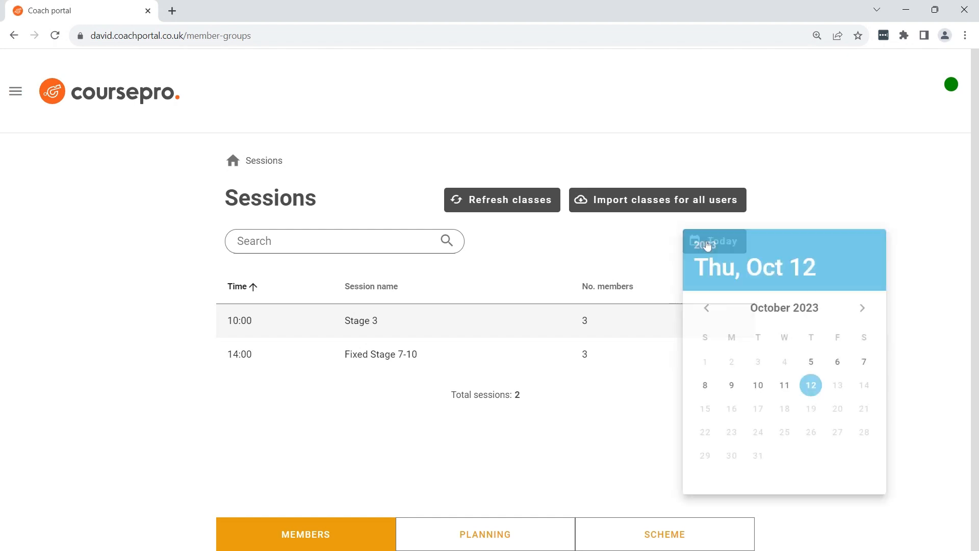
click(784, 385)
click(617, 243)
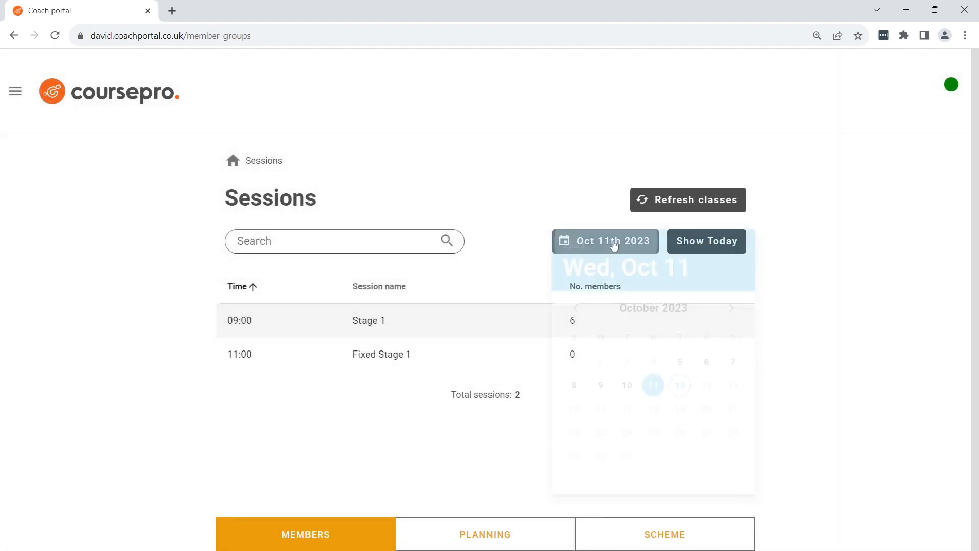
click(627, 386)
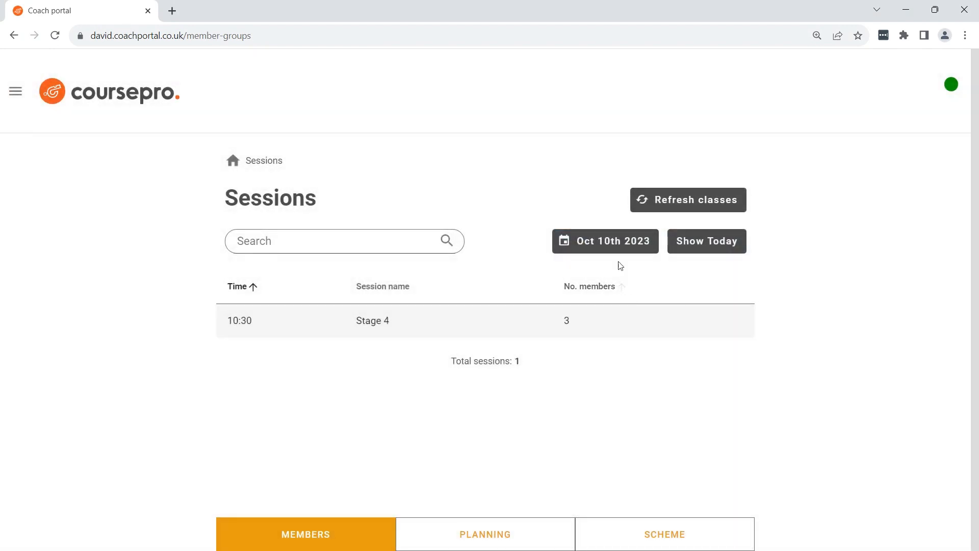
click(606, 248)
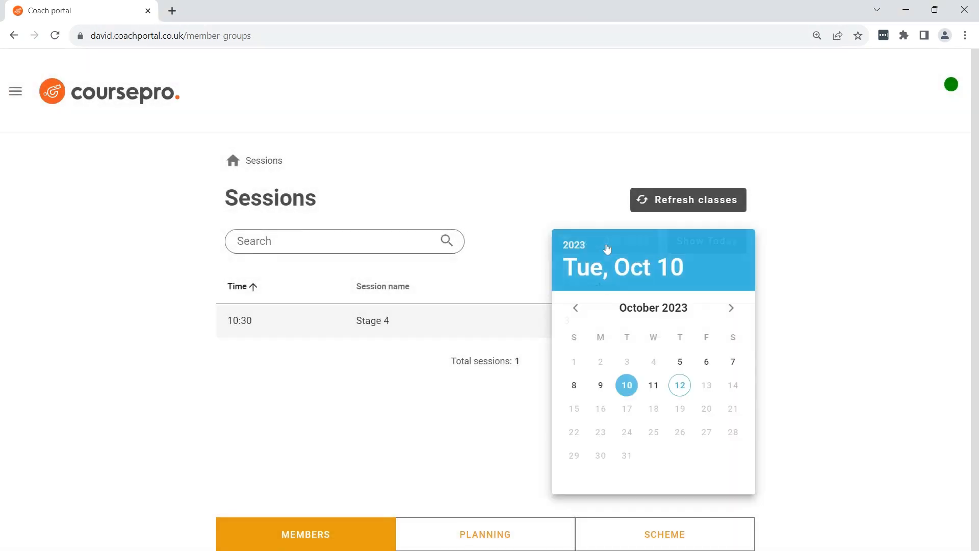
click(600, 384)
scroll(816, 327, down, 1)
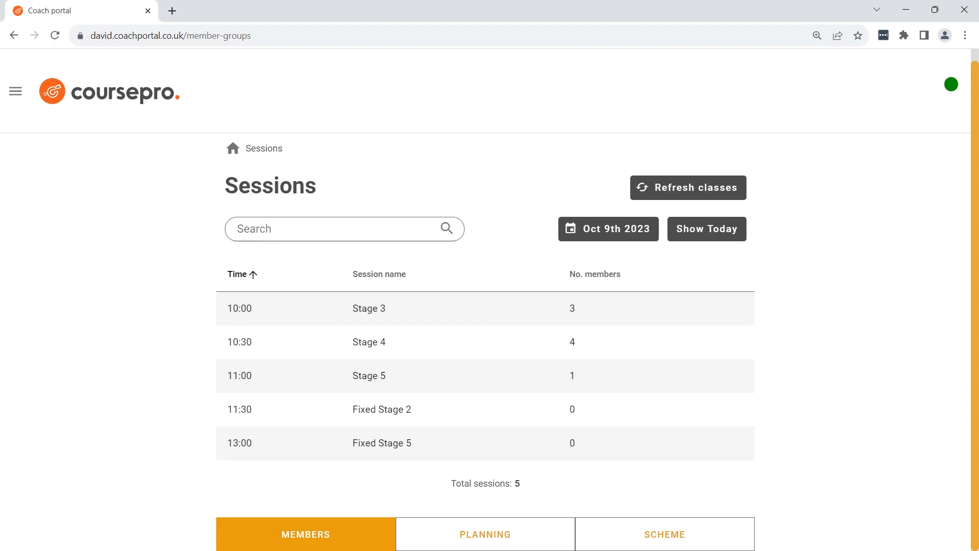
Mark all members present in the register of the 10:00 Stage 3 session and return to the session overview
click(380, 315)
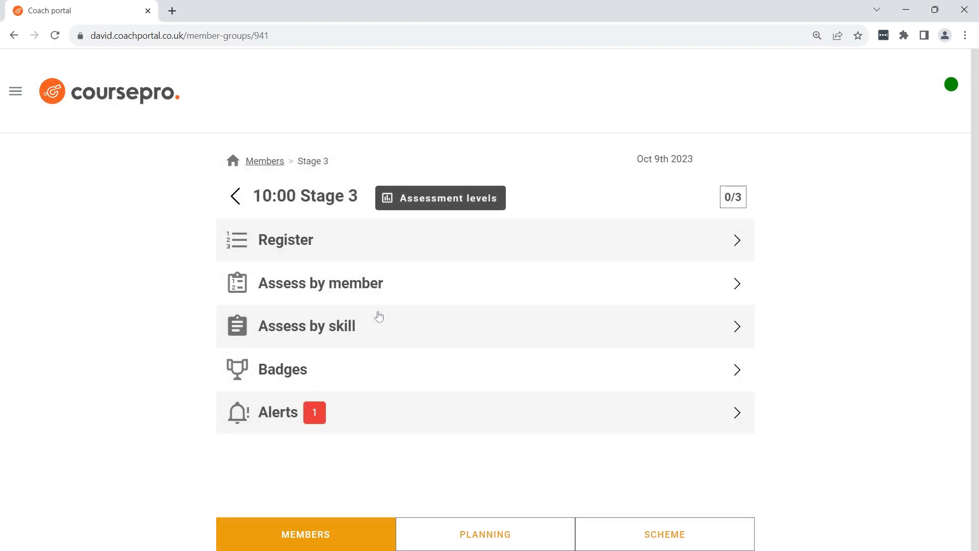
click(338, 240)
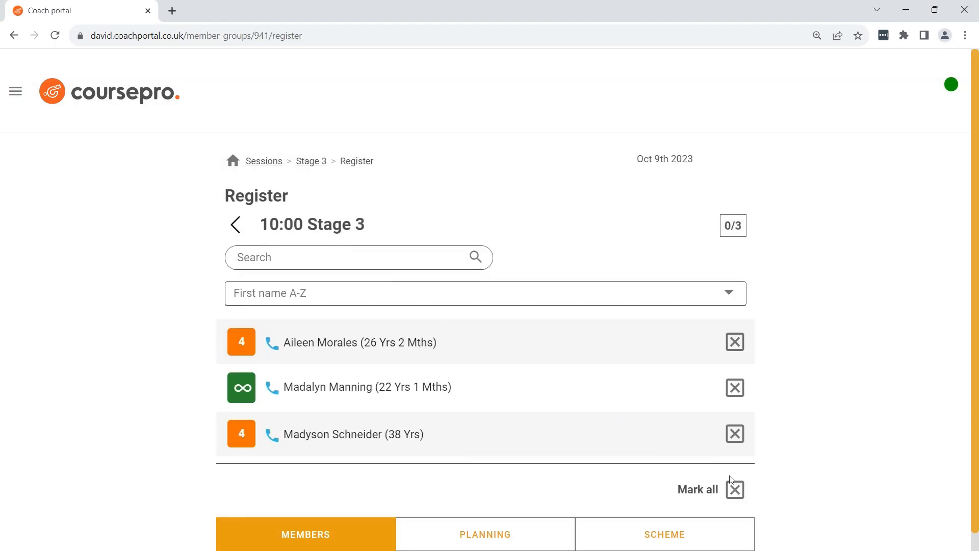
click(733, 487)
click(237, 228)
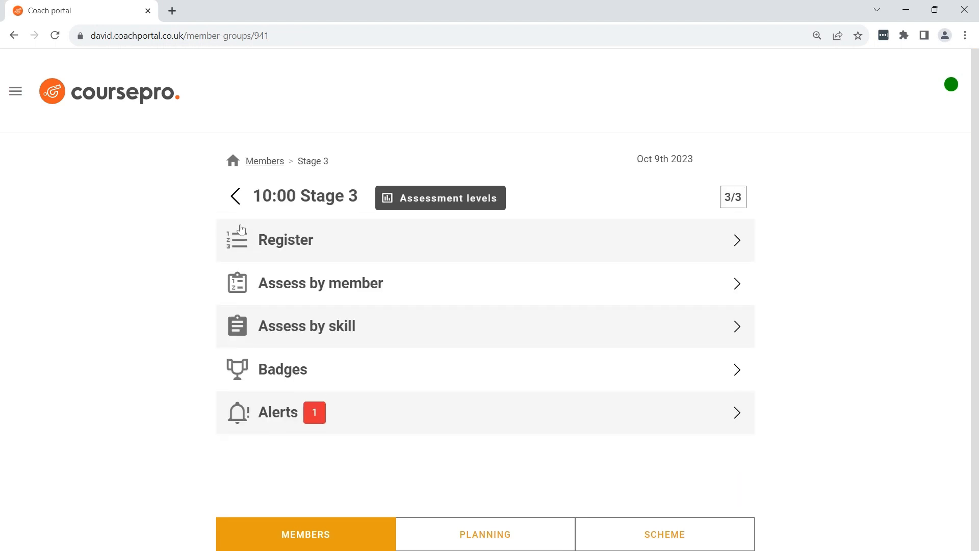
Assess the first listed member of Stage 3, setting skills 1 and 2 to Pass, and return to the session overview
click(340, 286)
click(426, 304)
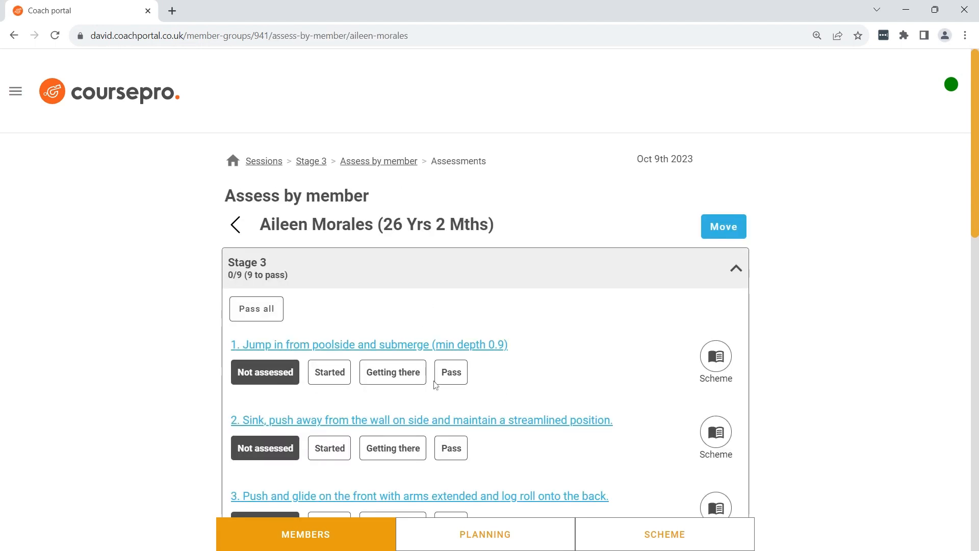
click(451, 375)
click(450, 458)
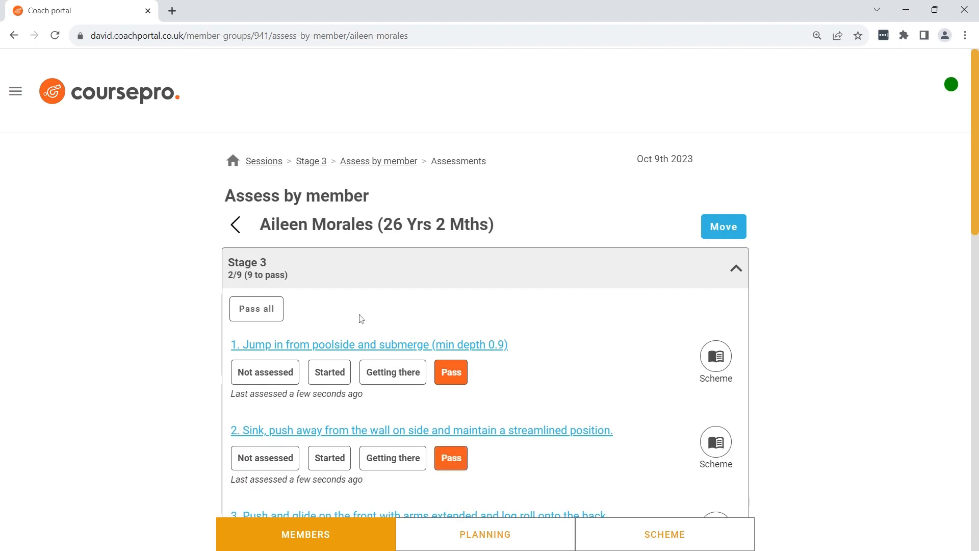
click(238, 226)
click(238, 226)
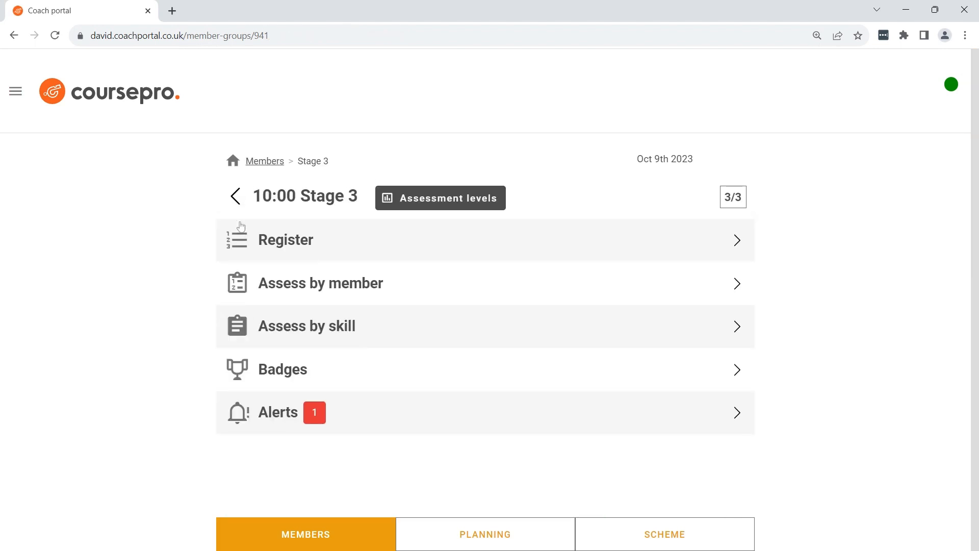
Return to today's sessions and open the register of the 14:00 Fixed Stage 7-10 session
click(236, 196)
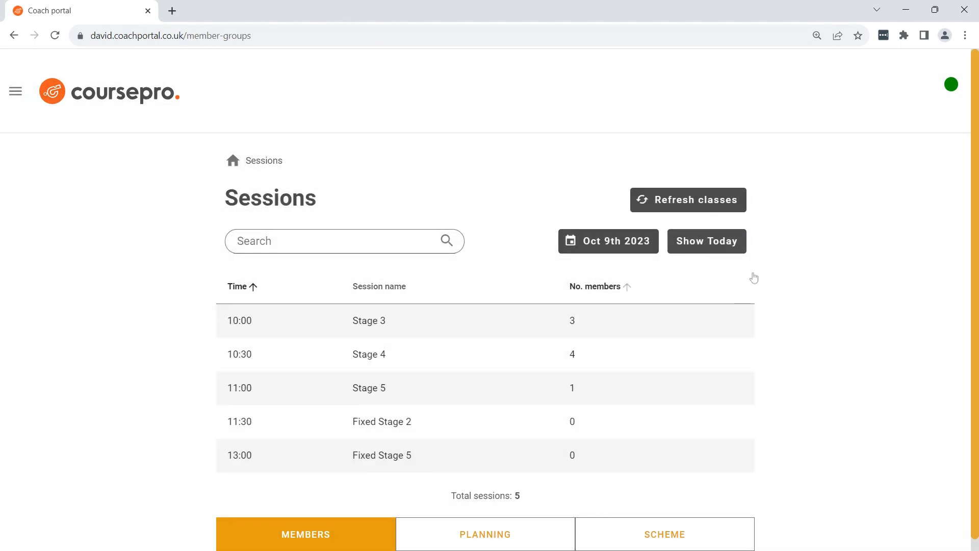
click(699, 245)
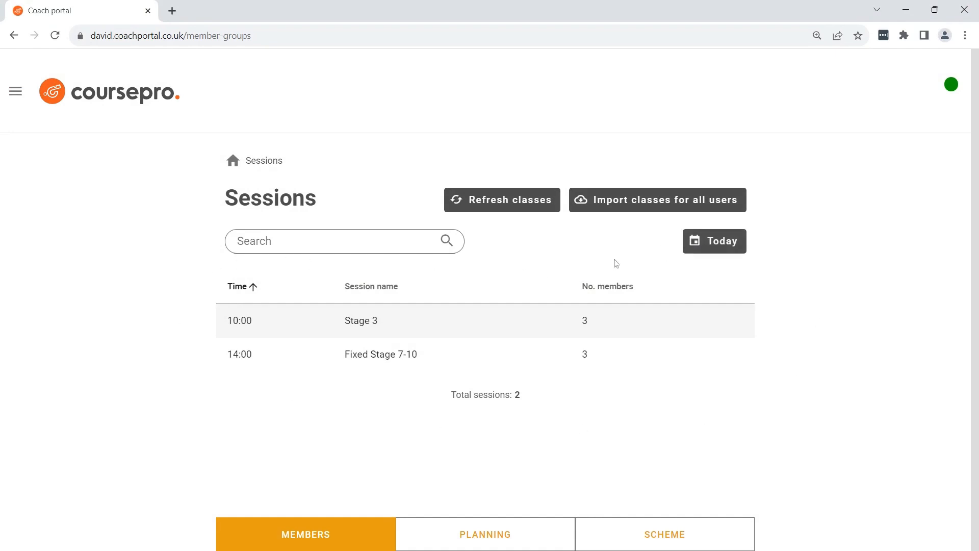
click(317, 351)
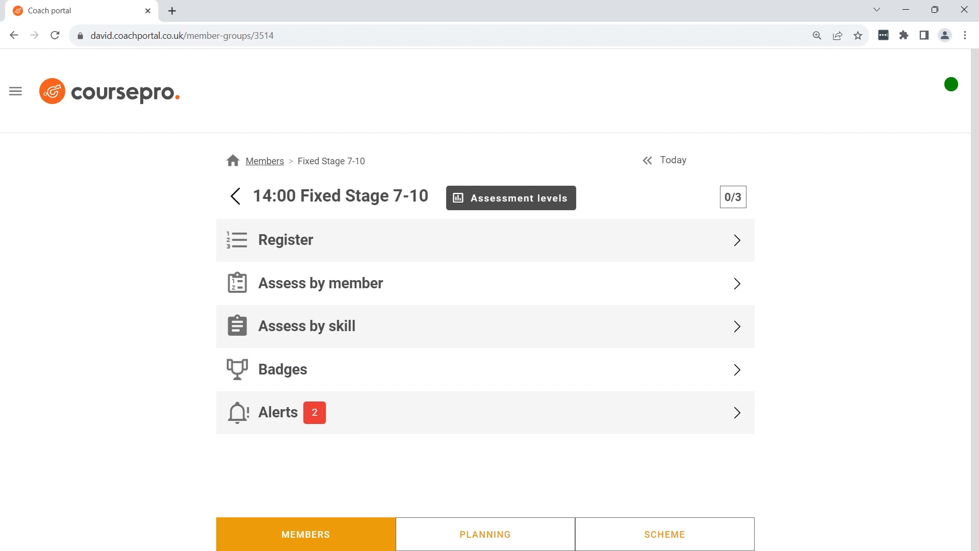
click(365, 247)
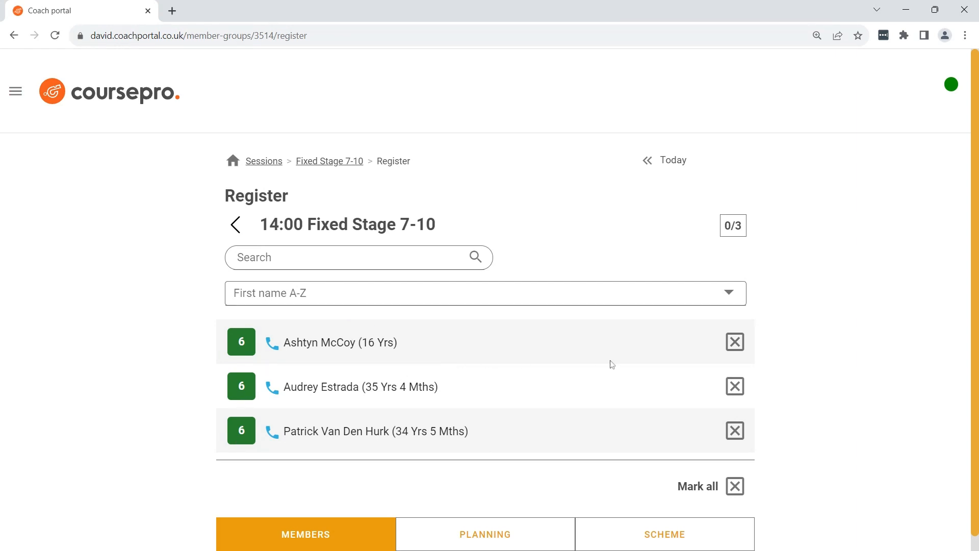
Mark members present one by one in the Fixed Stage 7-10 register, and clear their attendance marks again
click(738, 346)
click(738, 390)
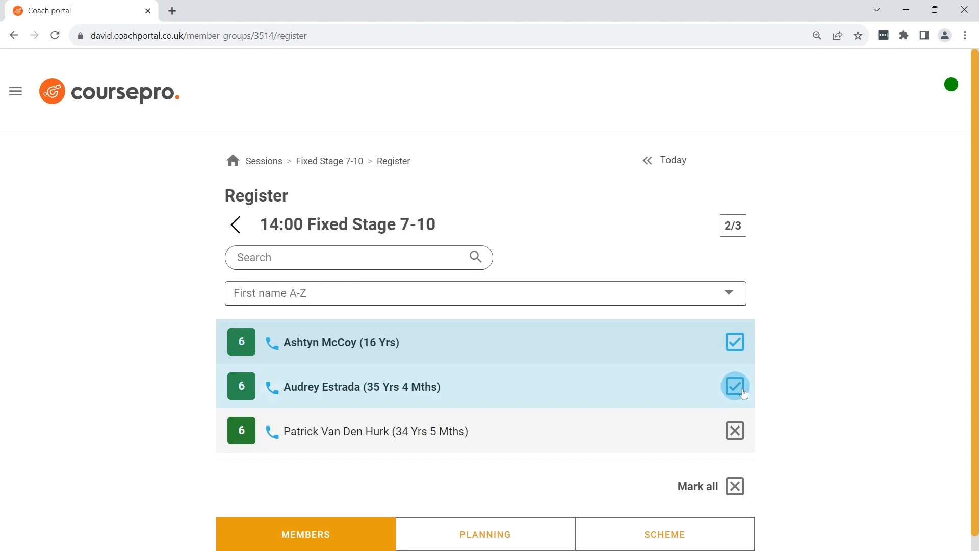
click(739, 434)
click(740, 435)
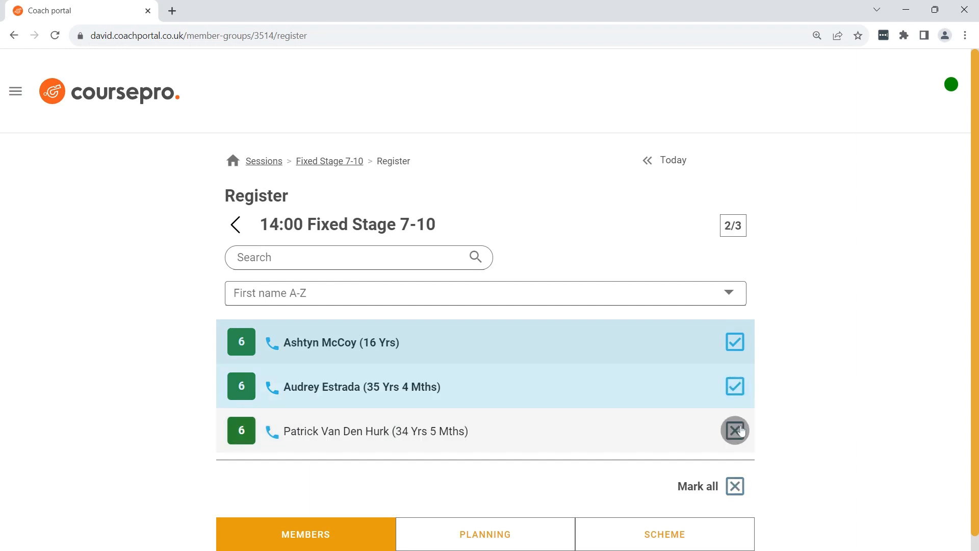
click(737, 389)
click(734, 346)
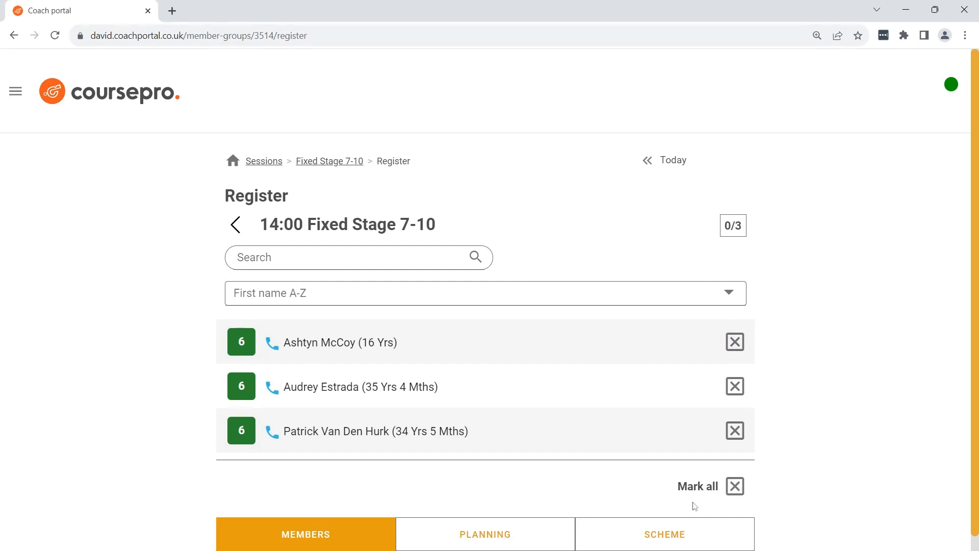
Mark all members of the Fixed Stage 7-10 register present, except the second listed member, who is set to absent
click(734, 487)
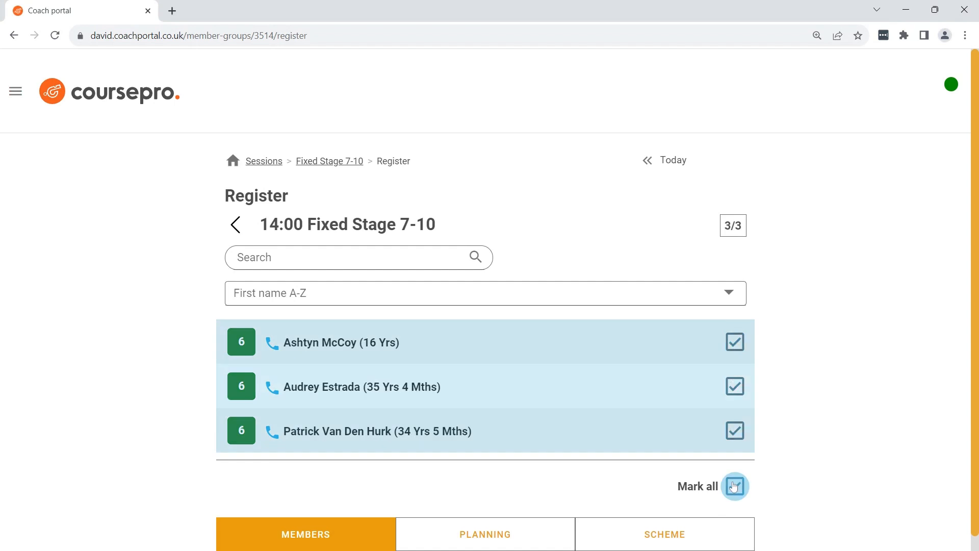
click(734, 486)
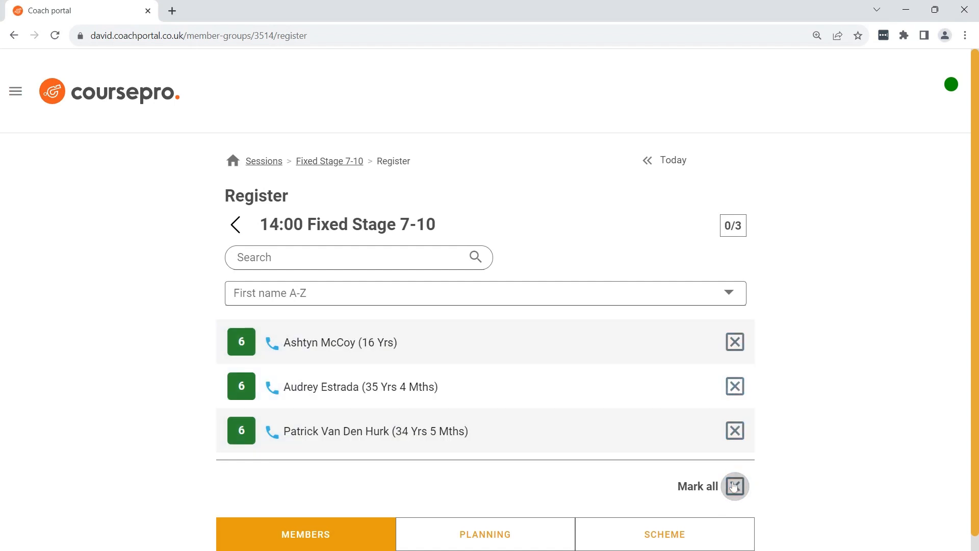
click(735, 490)
click(735, 386)
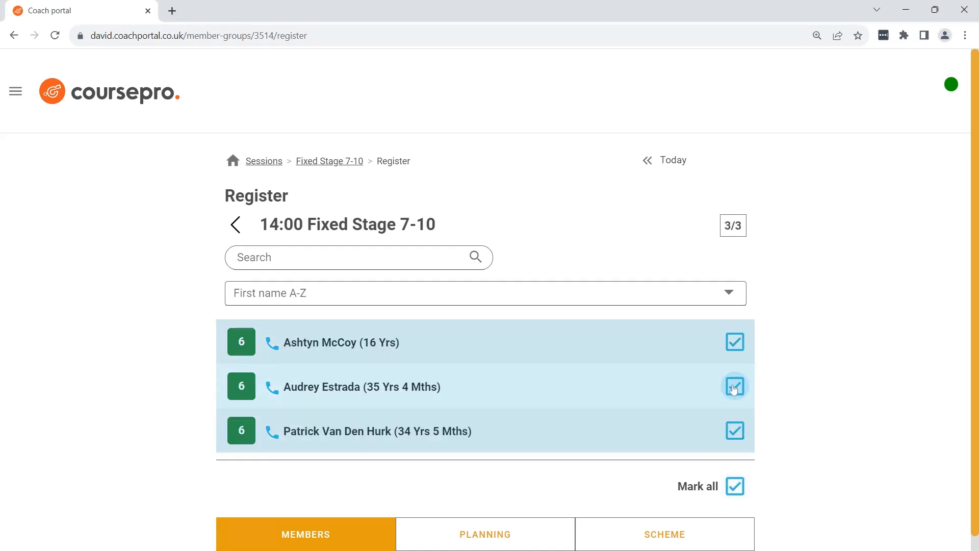
View the register's sort options without changing the order, search for a member by first name, and clear the search
click(729, 293)
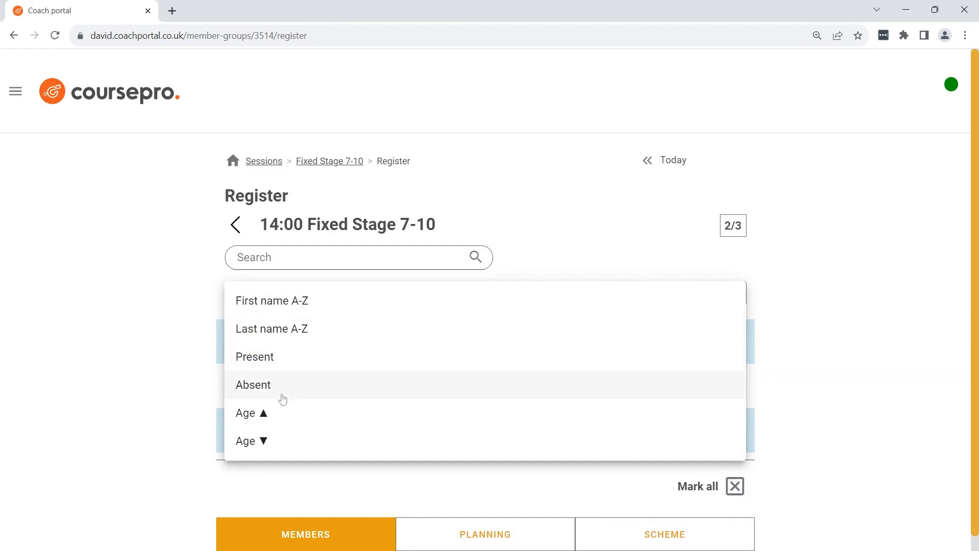
click(180, 398)
click(301, 258)
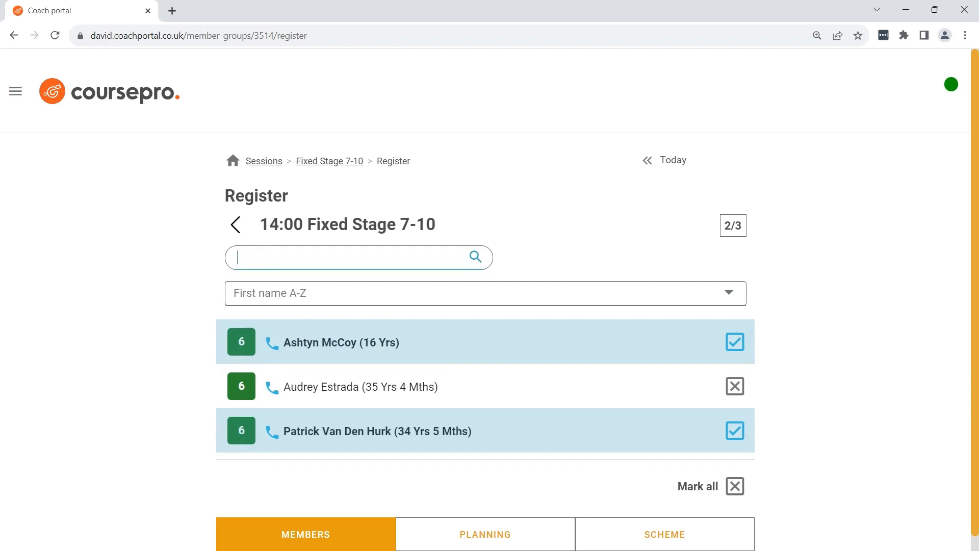
text(Patrick)
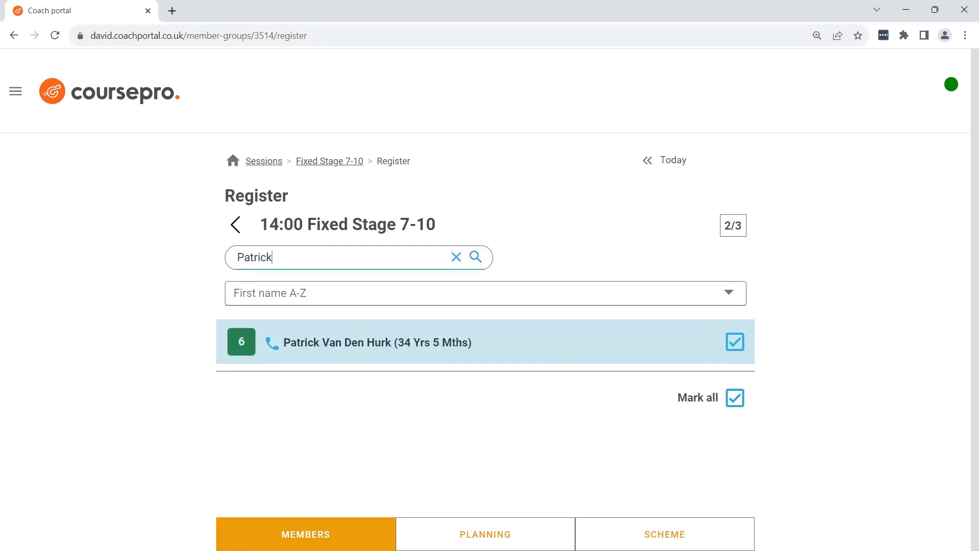
click(456, 258)
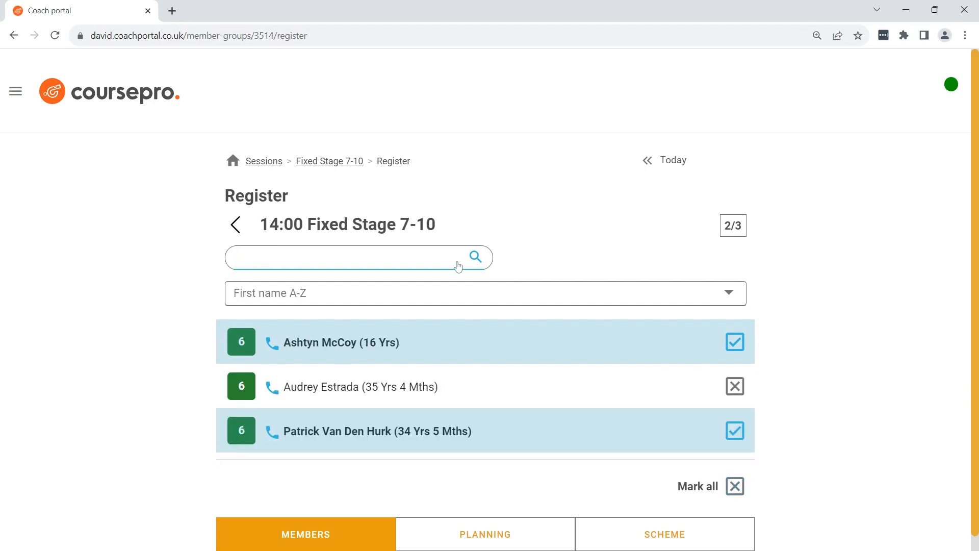
View the first listed member's contact phone numbers and return to the Fixed Stage 7-10 session overview
click(279, 351)
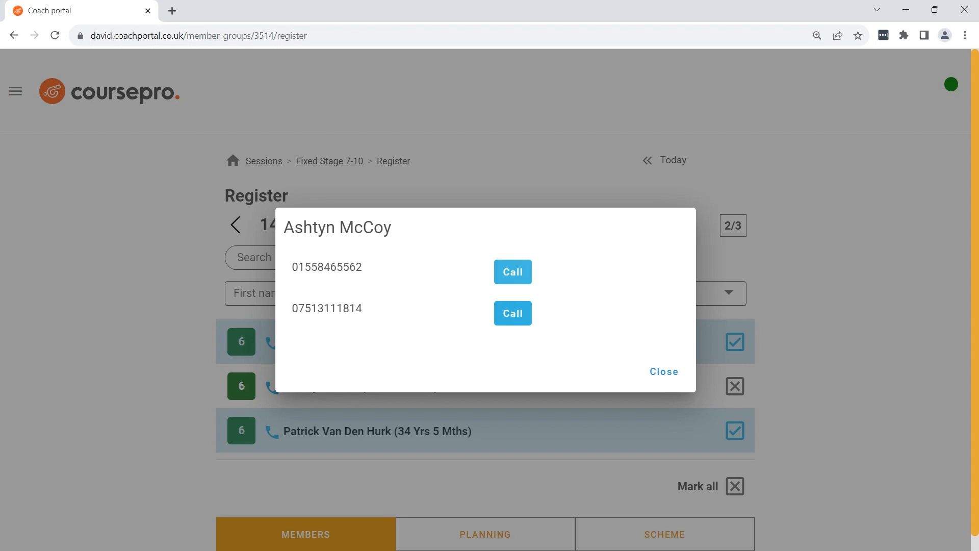
click(663, 372)
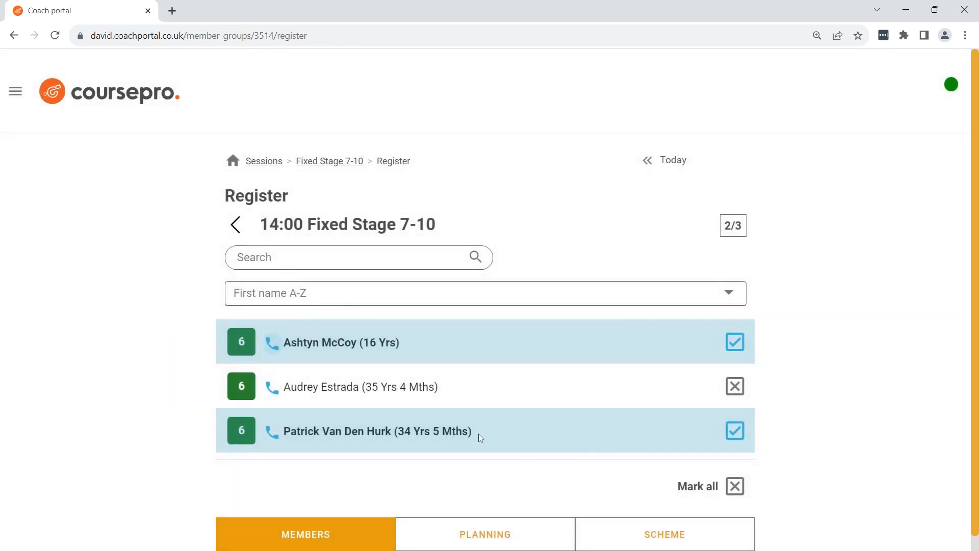
click(238, 225)
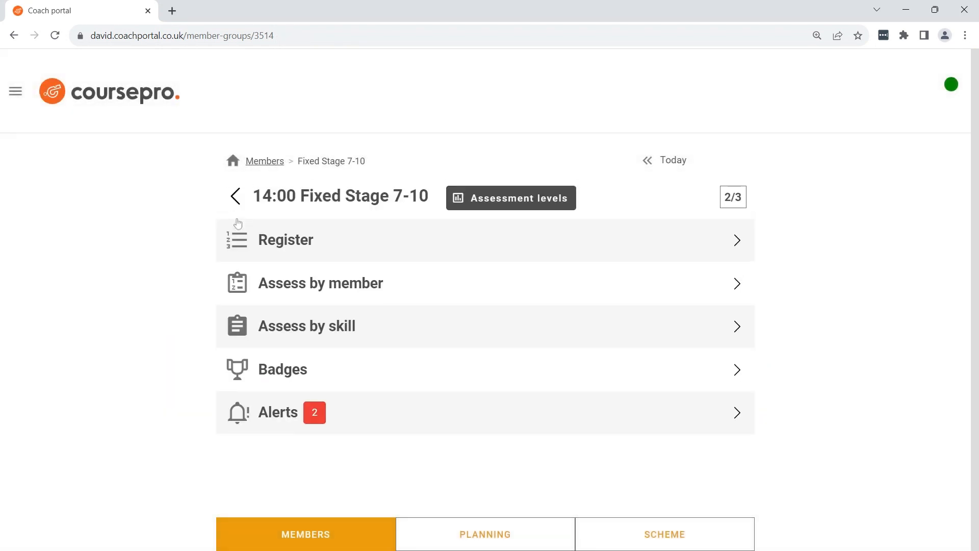
Open the individual assessment of the second member listed as present and review the Stage 7 skills
click(422, 284)
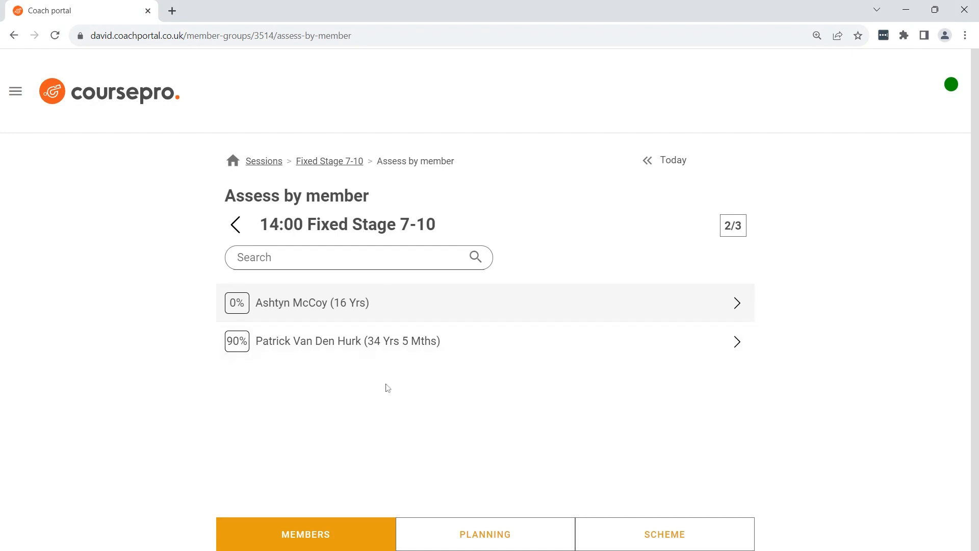
click(463, 343)
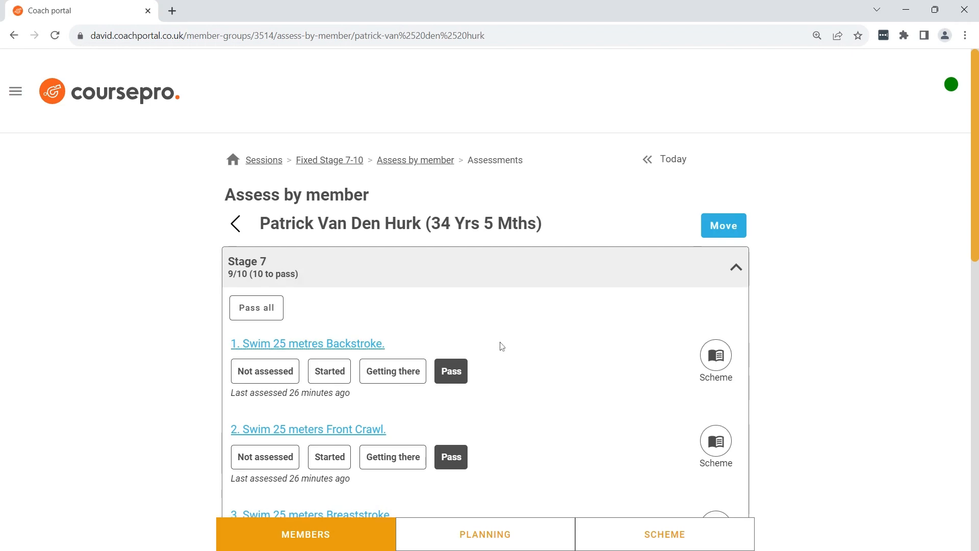
scroll(498, 344, down, 13)
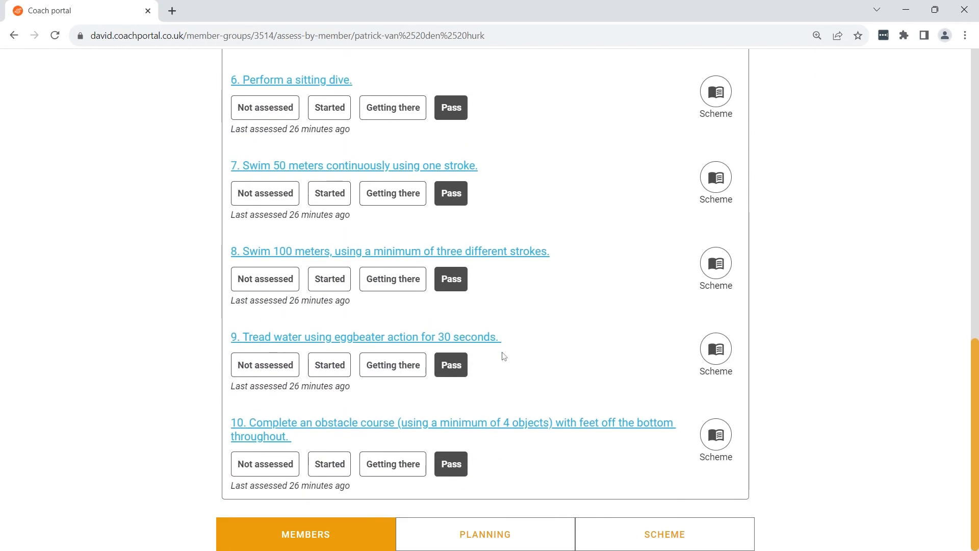
click(454, 466)
scroll(456, 469, up, 15)
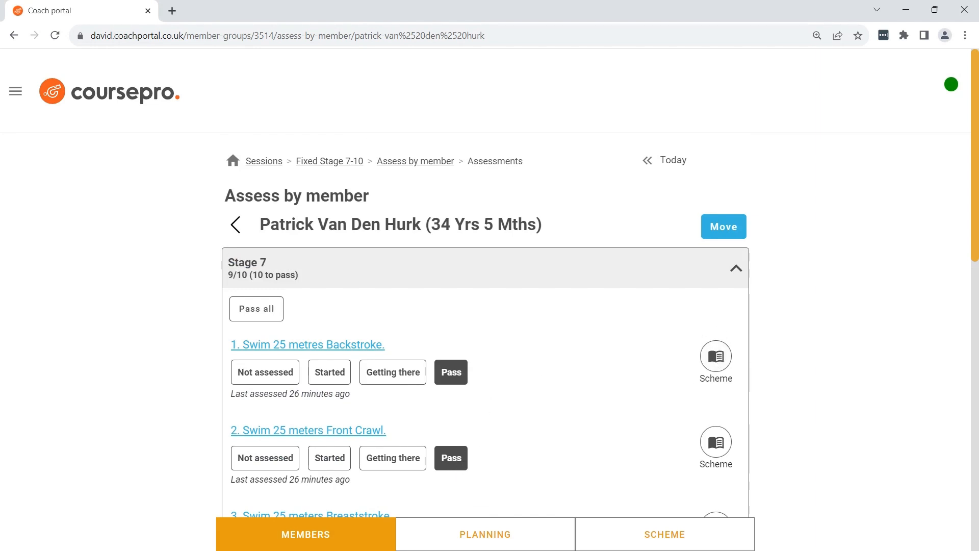
Read the scheme description for the Stage 7 skill "Swim 25 metres Backstroke" and close it
click(715, 359)
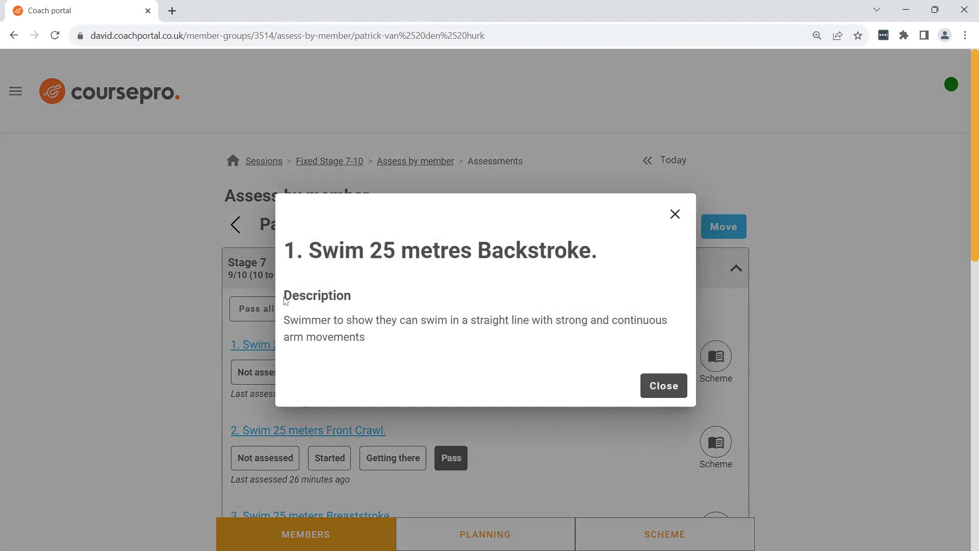
drag(283, 293, 389, 341)
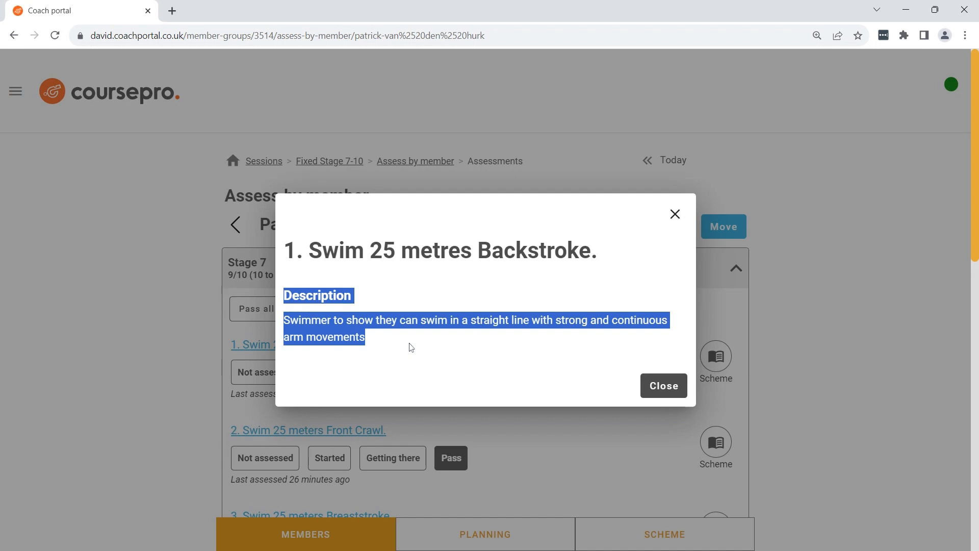
click(412, 348)
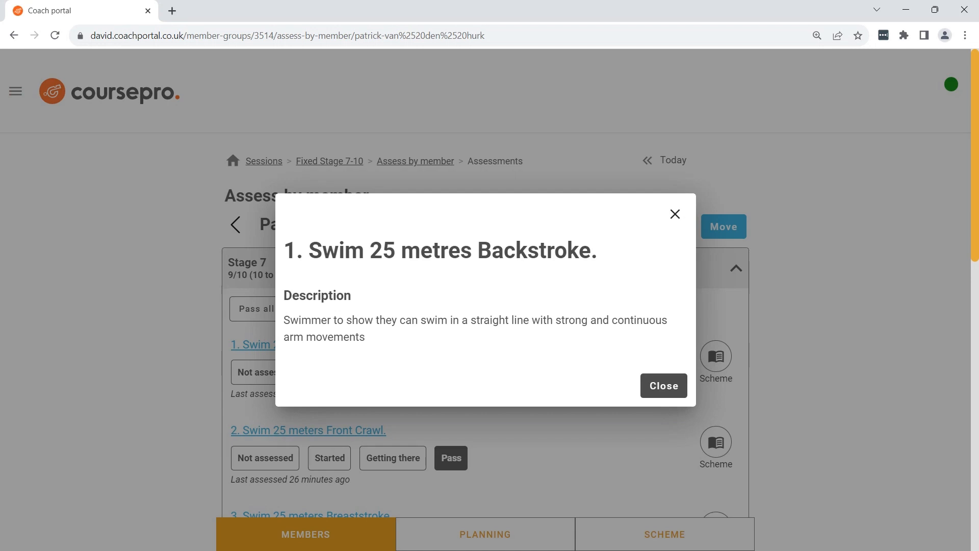
click(671, 391)
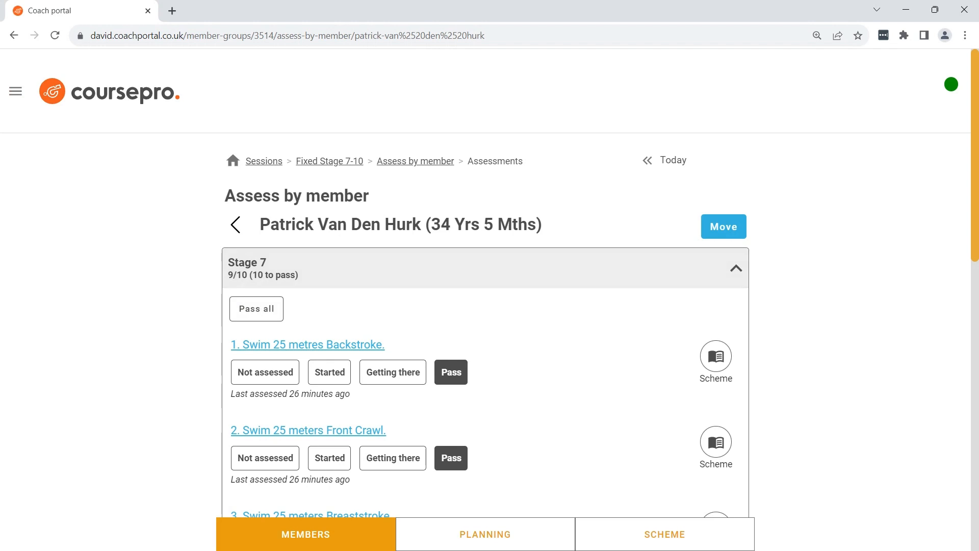
Pass all Stage 7 skills for this member and confirm
click(265, 311)
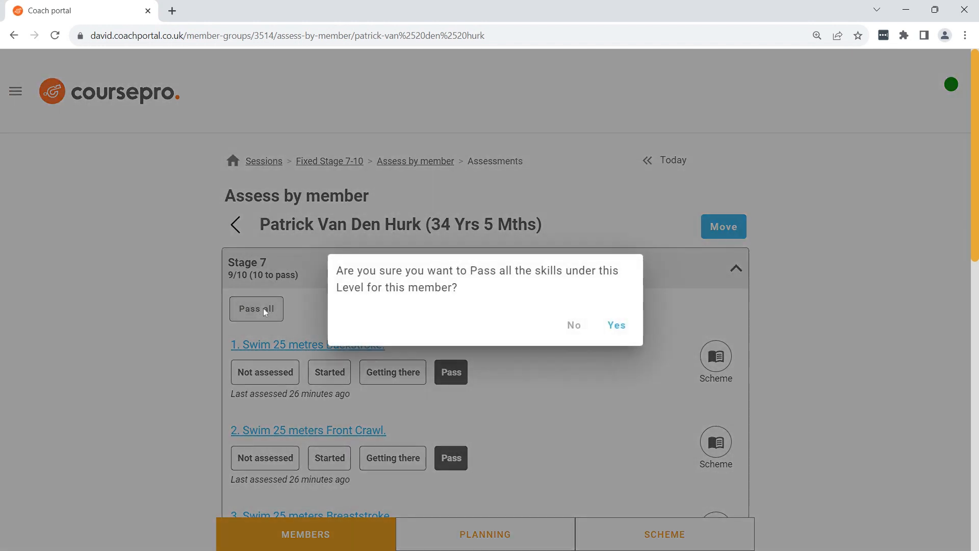
click(617, 326)
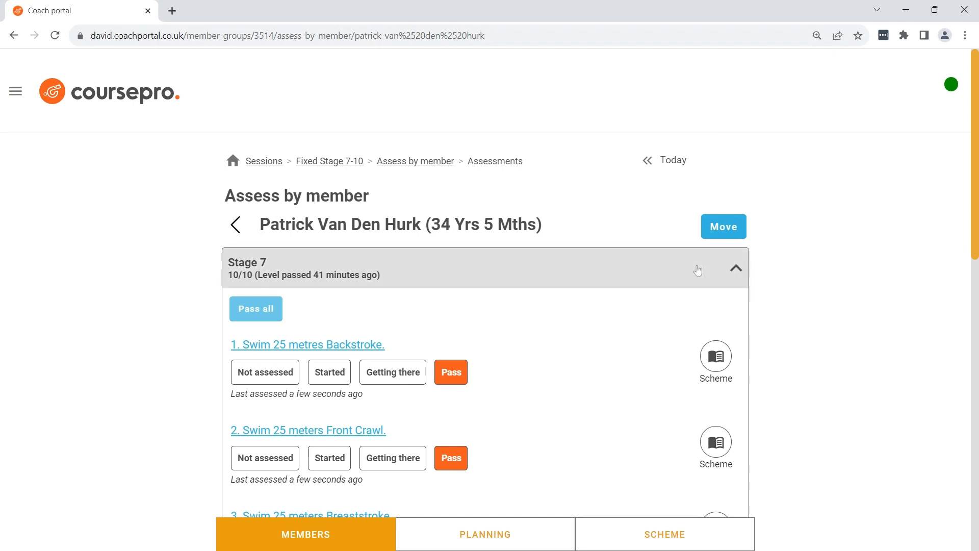
Move the member out of class to Learn to Swim Stage 8 - 10 > Stage 8 > Competitive Swim, and cancel that move
click(717, 232)
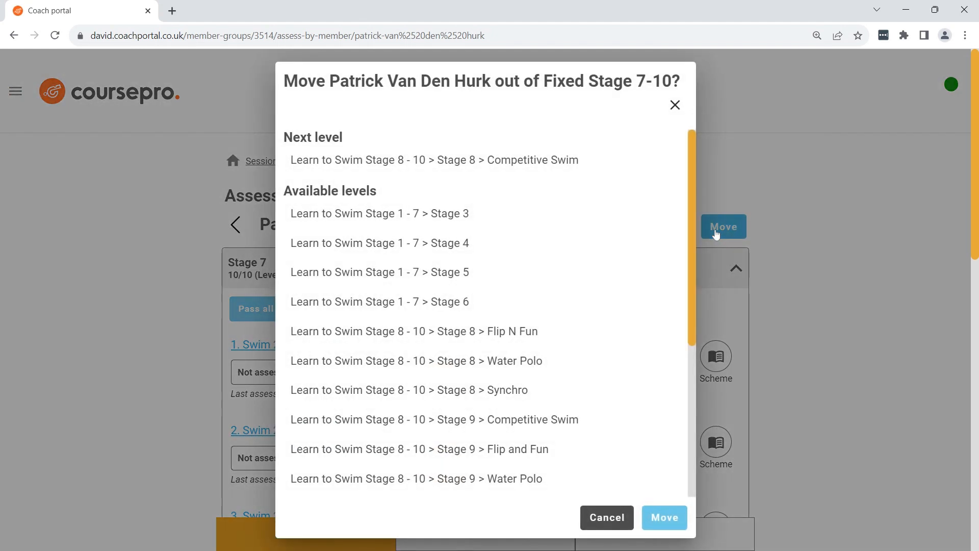
click(494, 164)
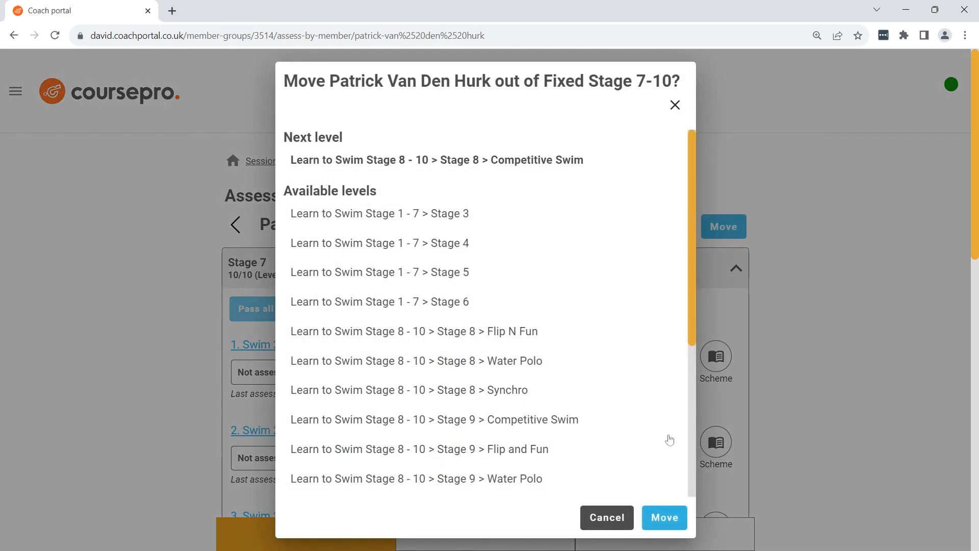
click(664, 517)
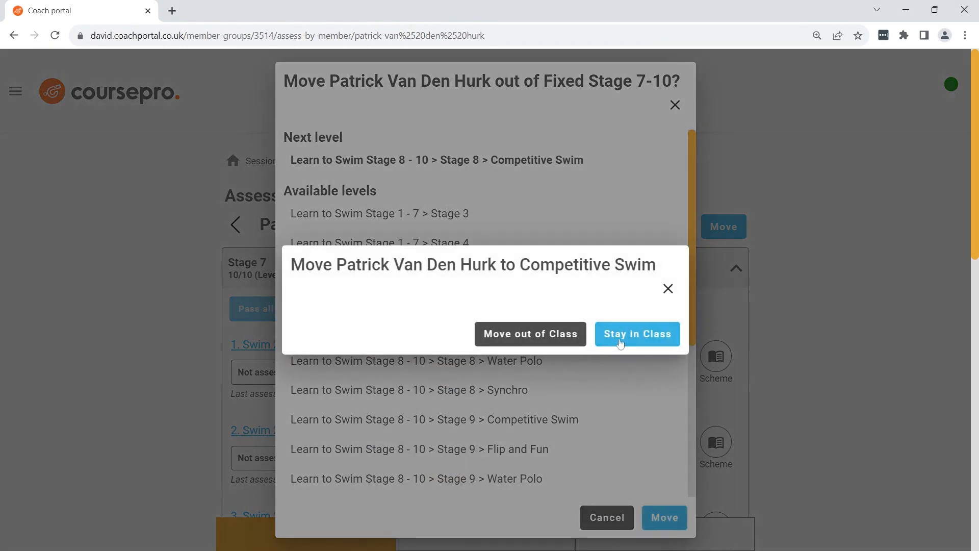
click(528, 338)
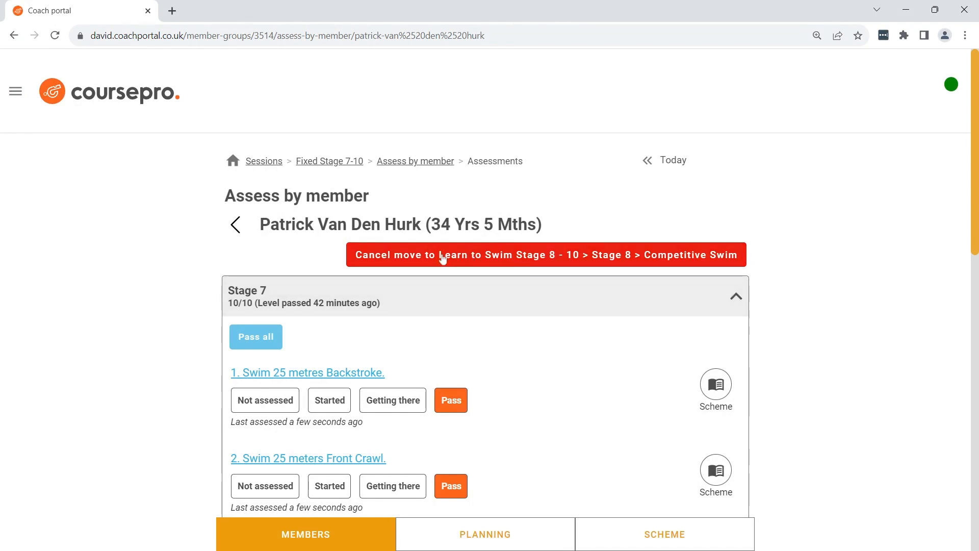
click(516, 255)
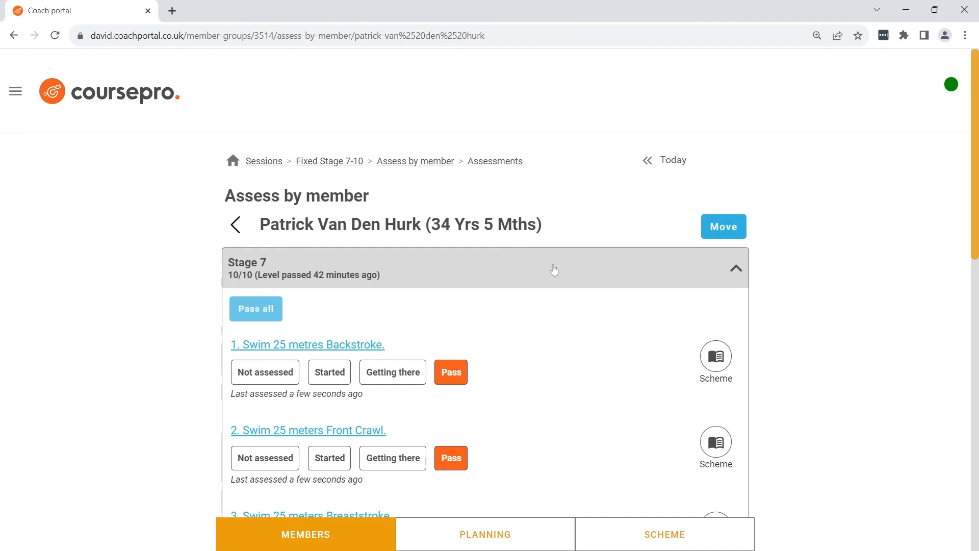
Move the member to Learn to Swim Stage 8 - 10 > Stage 8 > Competitive Swim, keeping them in the current class
click(719, 231)
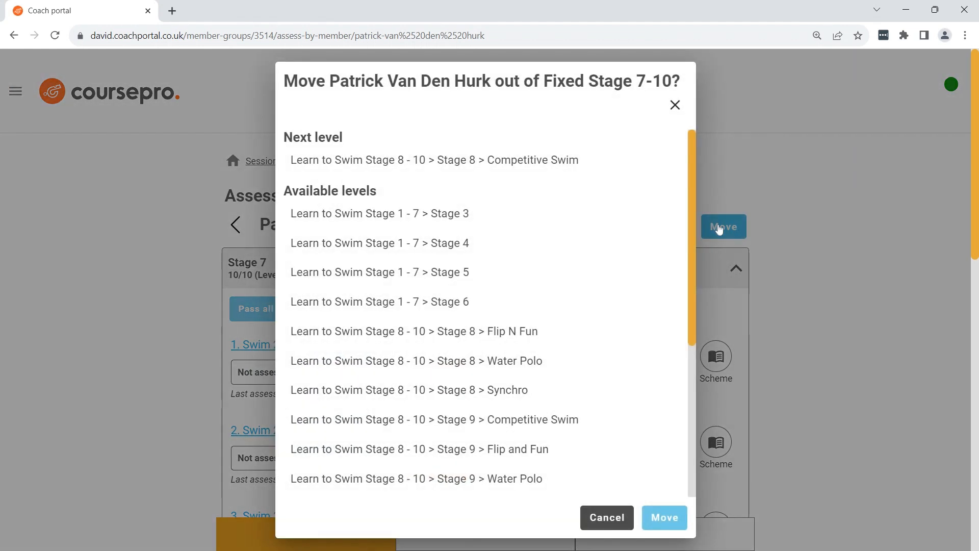
click(518, 163)
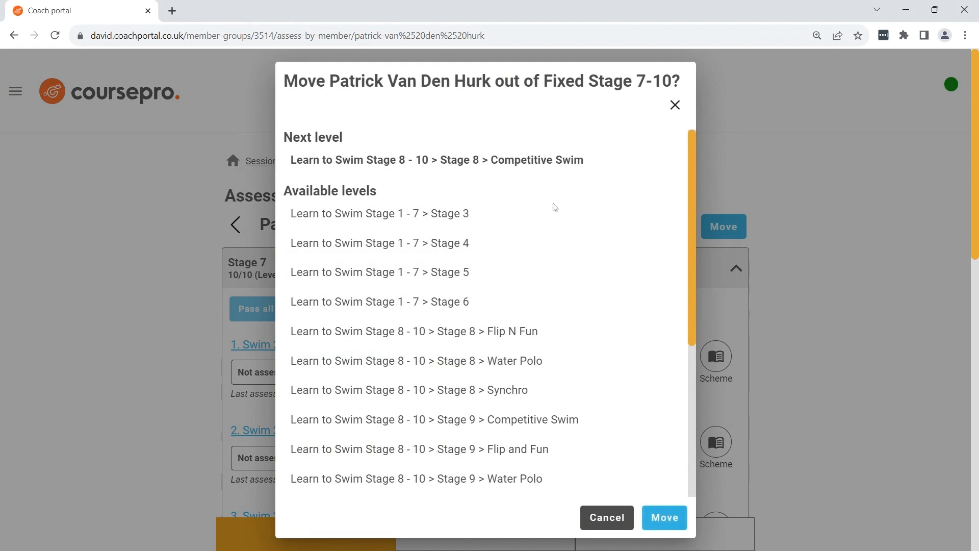
click(665, 518)
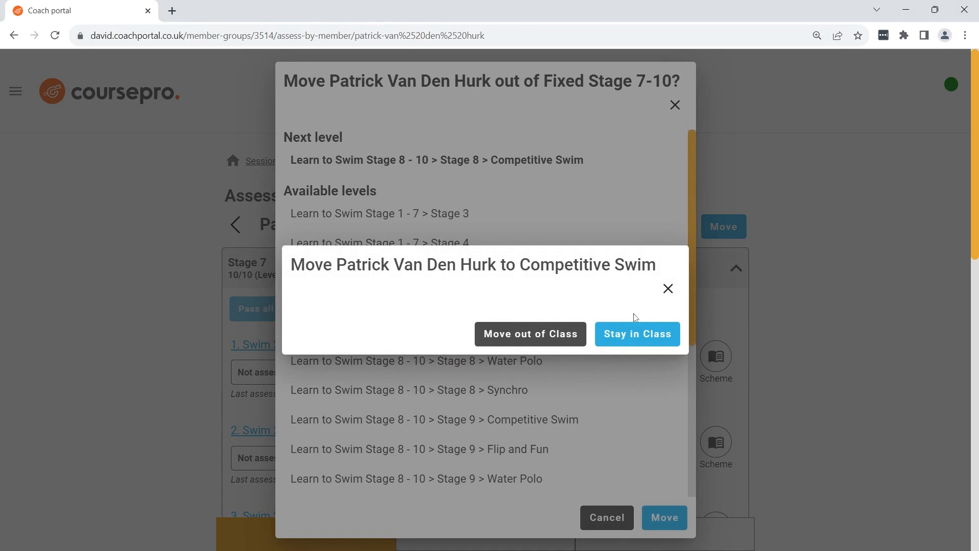
click(647, 336)
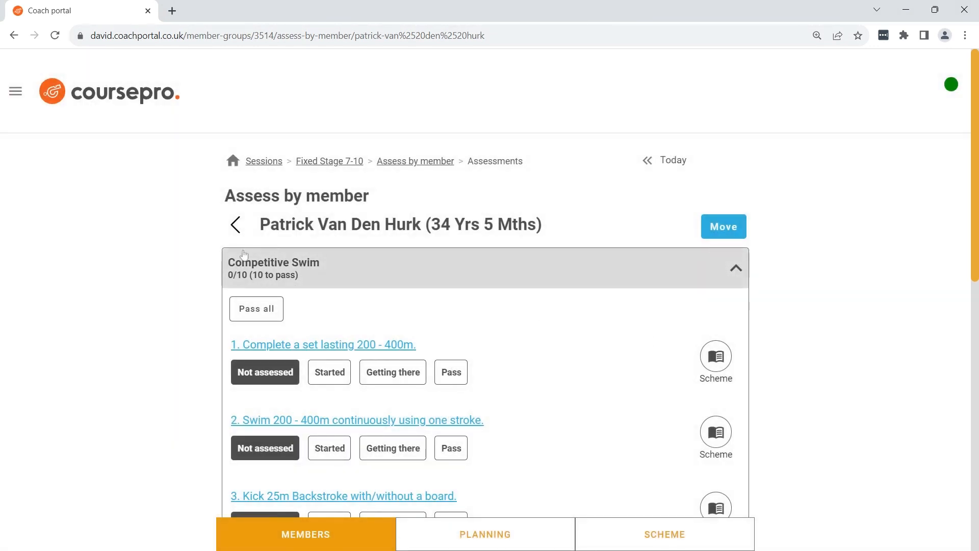
Assess the member's Competitive Swim skills: 1 and 6 as Started, 2 and 3 as Getting there, 4 and 5 as Pass
click(329, 372)
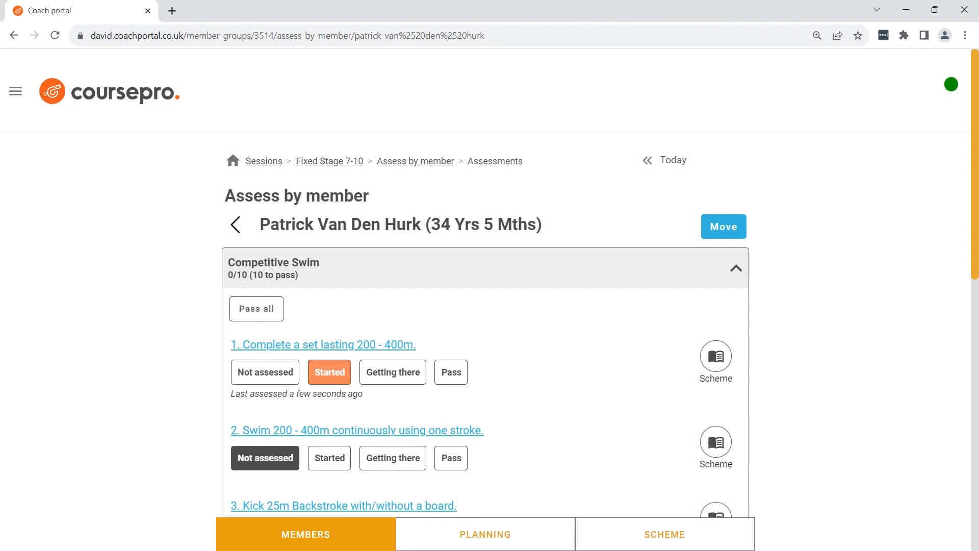
scroll(397, 344, down, 2)
click(396, 341)
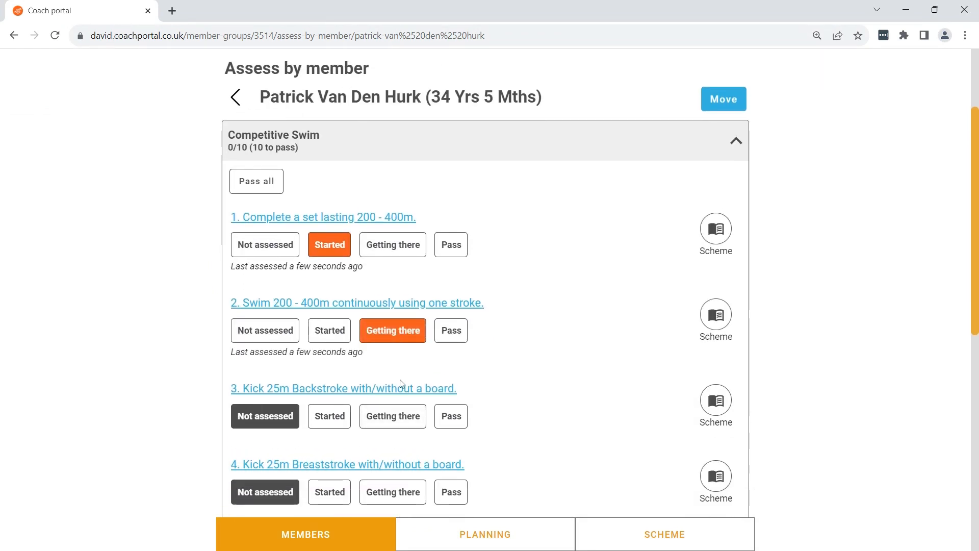
click(398, 415)
click(451, 501)
scroll(448, 459, down, 3)
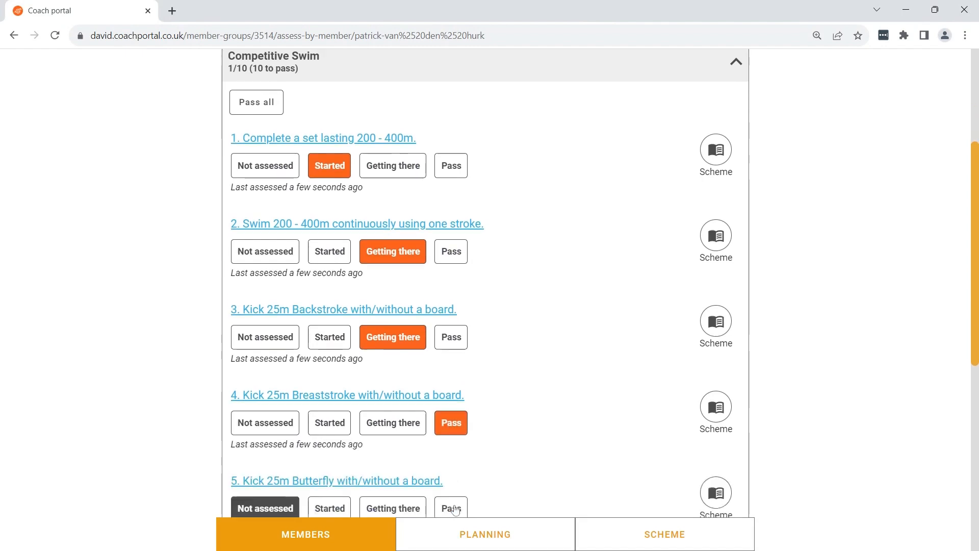
click(449, 396)
click(329, 482)
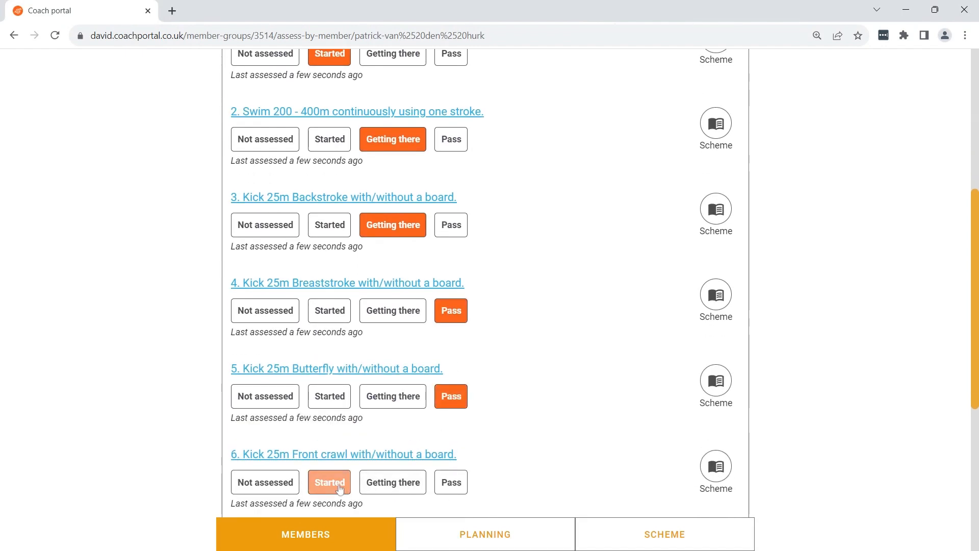
Switch to the by-skill assessment of "Complete a set lasting 200 - 400m." and back to the member's own assessment
scroll(566, 475, up, 1)
scroll(567, 474, up, 5)
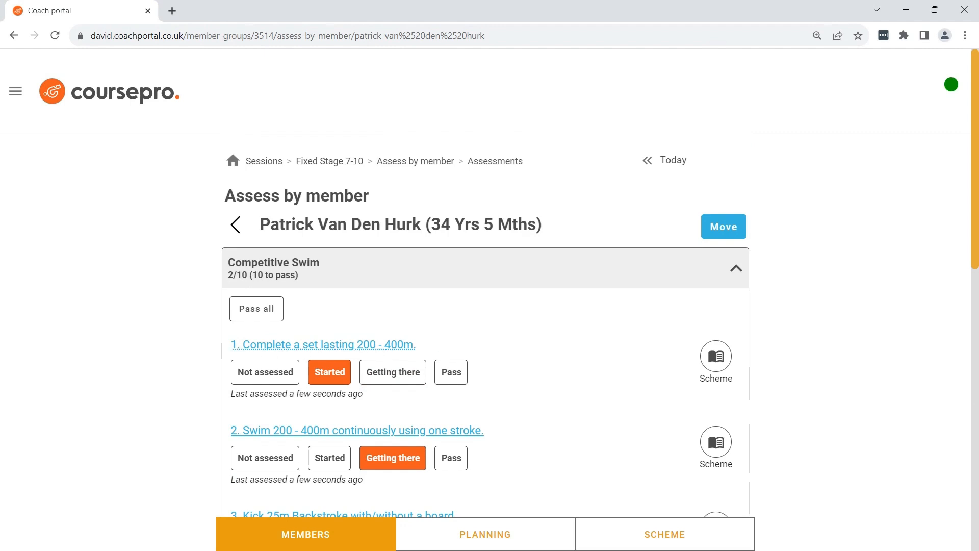
click(327, 350)
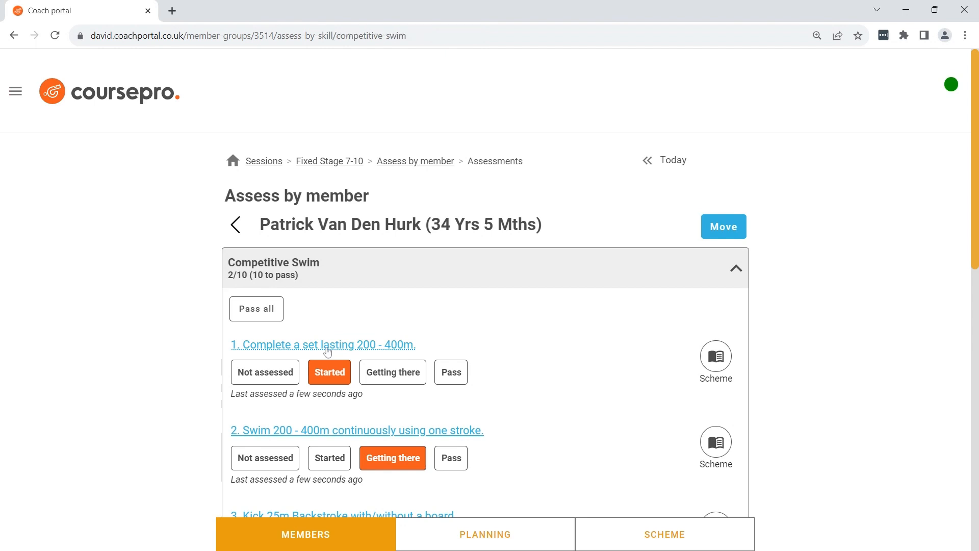
drag(225, 196, 343, 196)
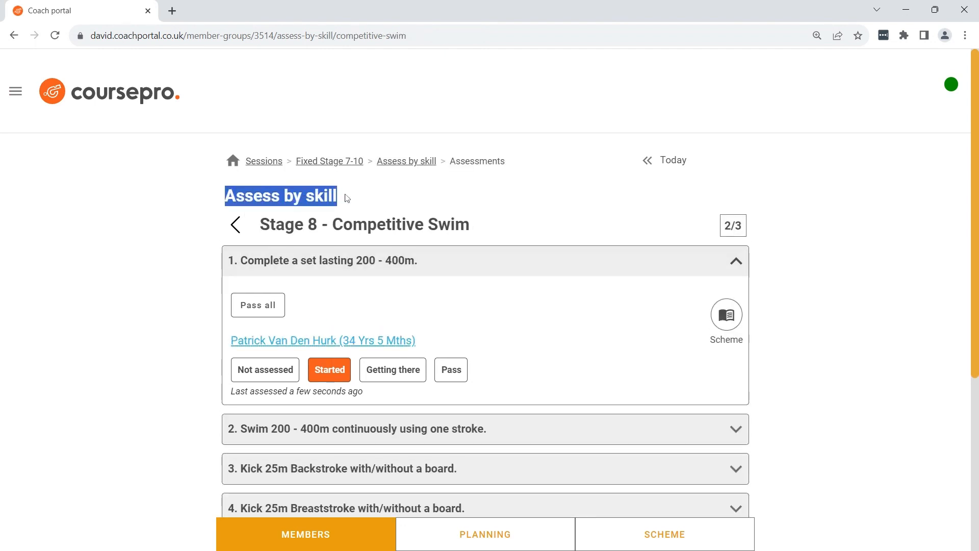
click(367, 198)
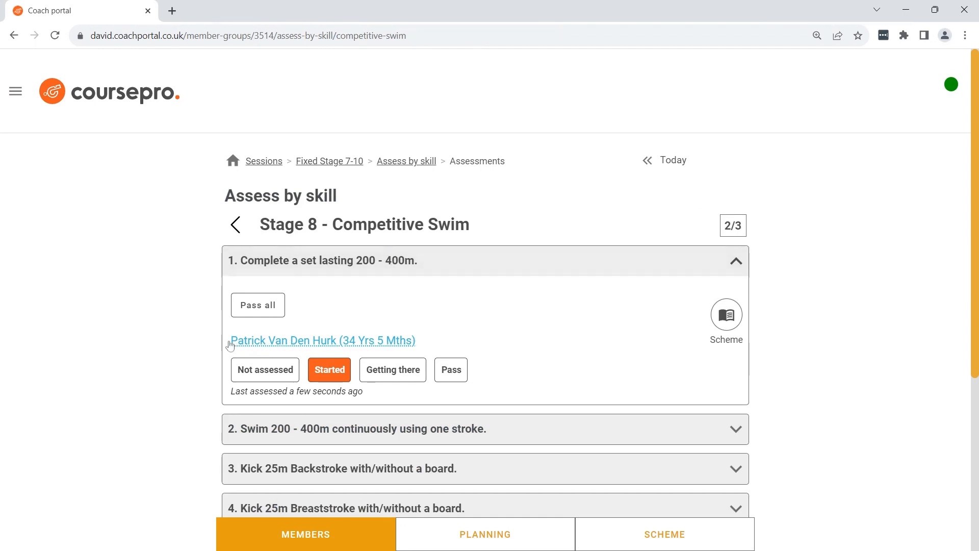
click(323, 341)
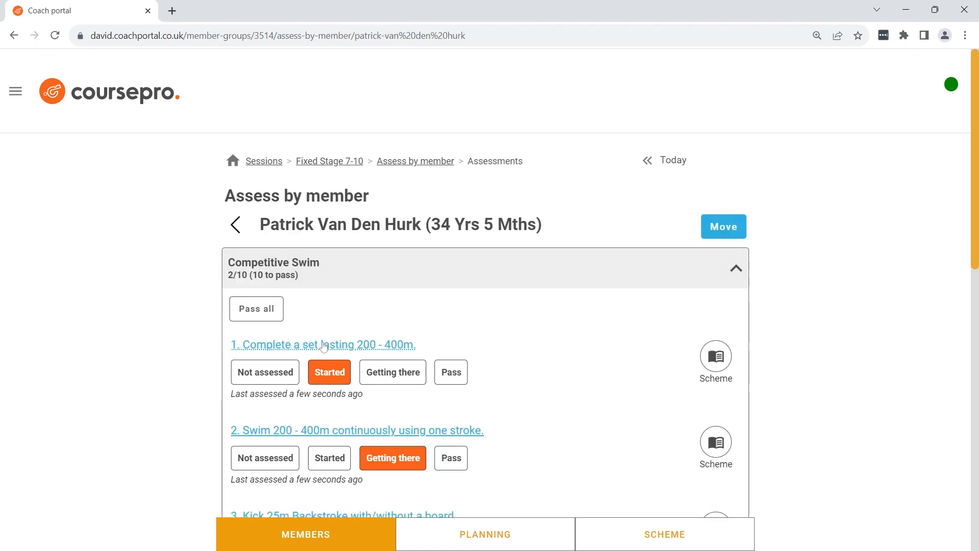
drag(224, 196, 389, 203)
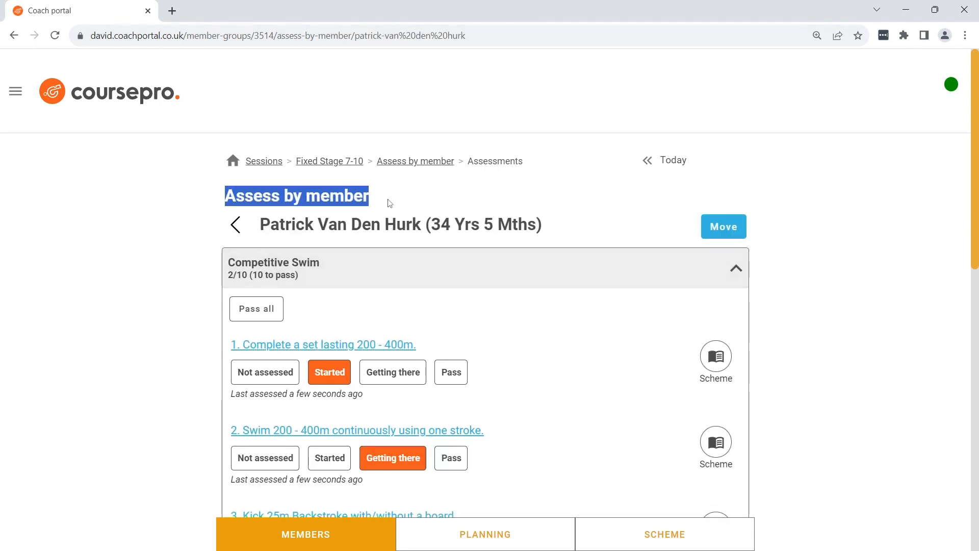
click(326, 223)
drag(260, 225, 431, 224)
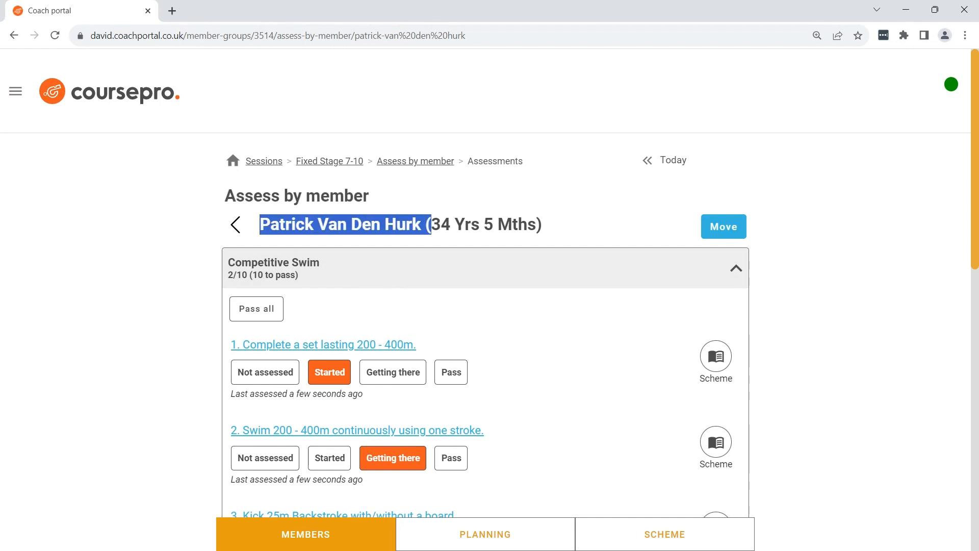
click(431, 225)
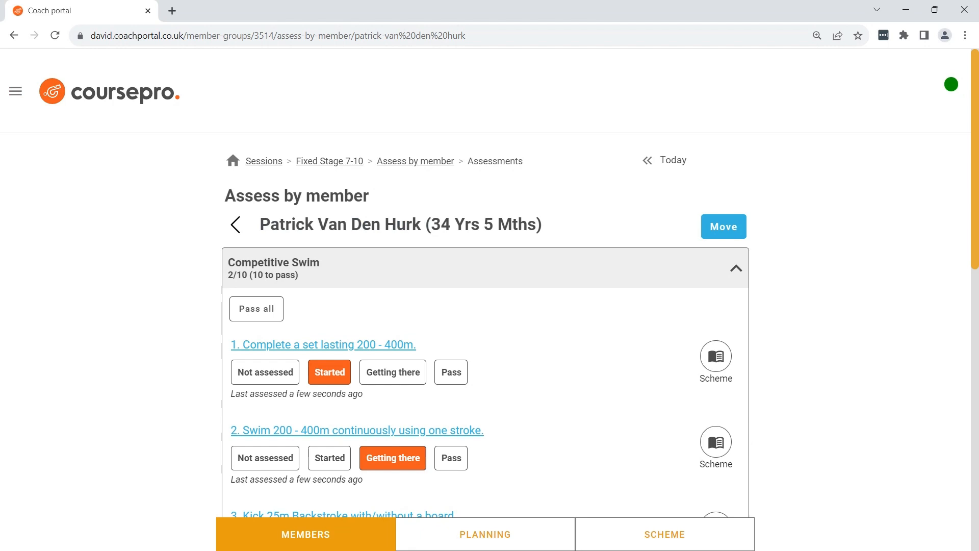
Return to the Fixed Stage 7-10 overview, review the session's birthday and medical alerts, and go back to the overview
click(235, 225)
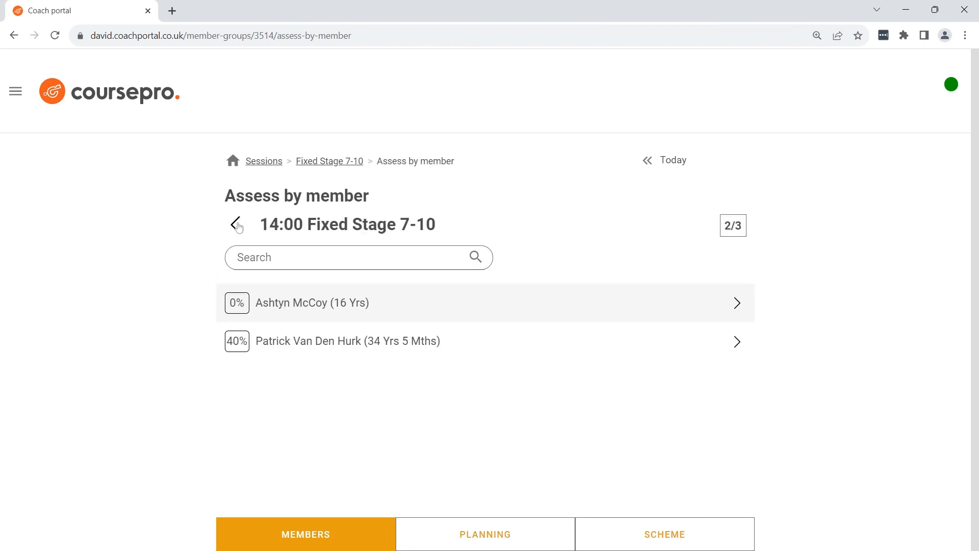
click(237, 225)
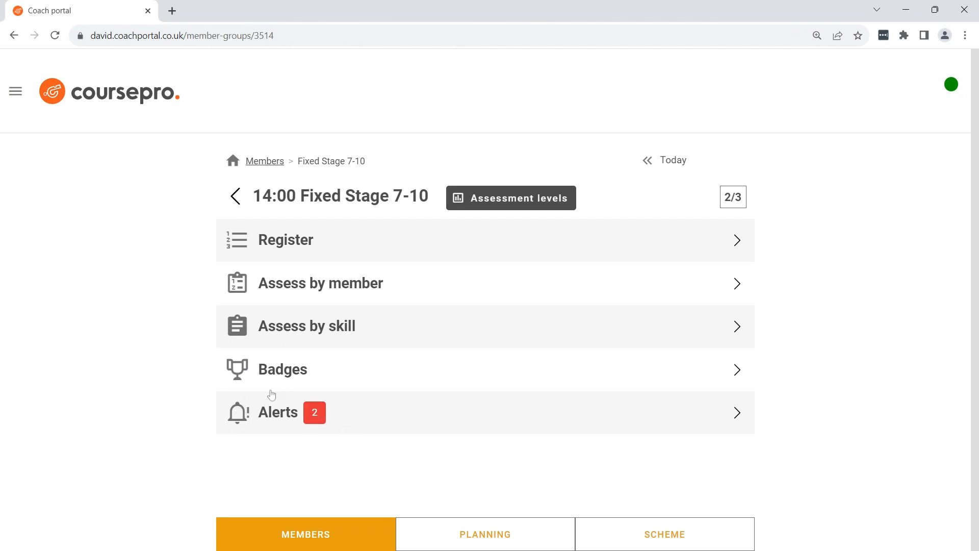
click(351, 419)
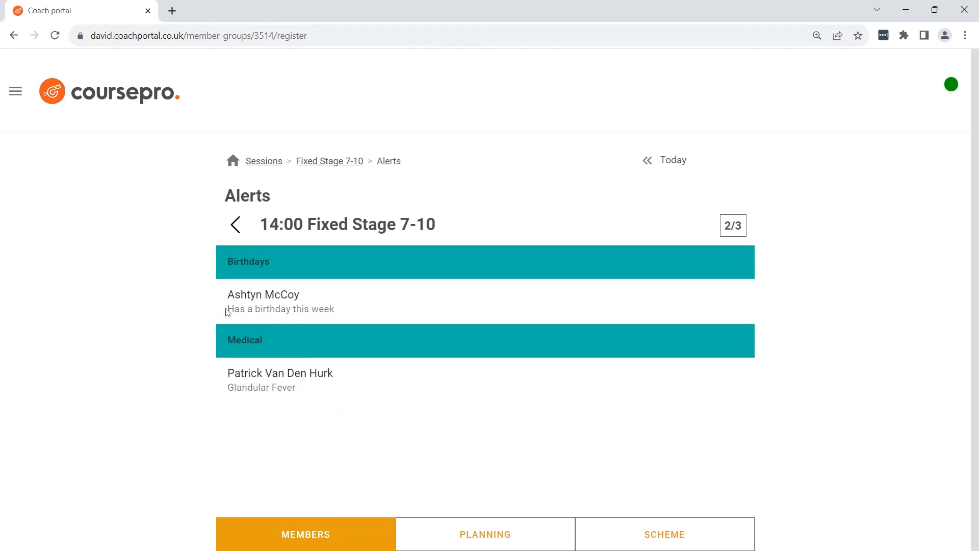
click(300, 345)
click(311, 261)
click(236, 225)
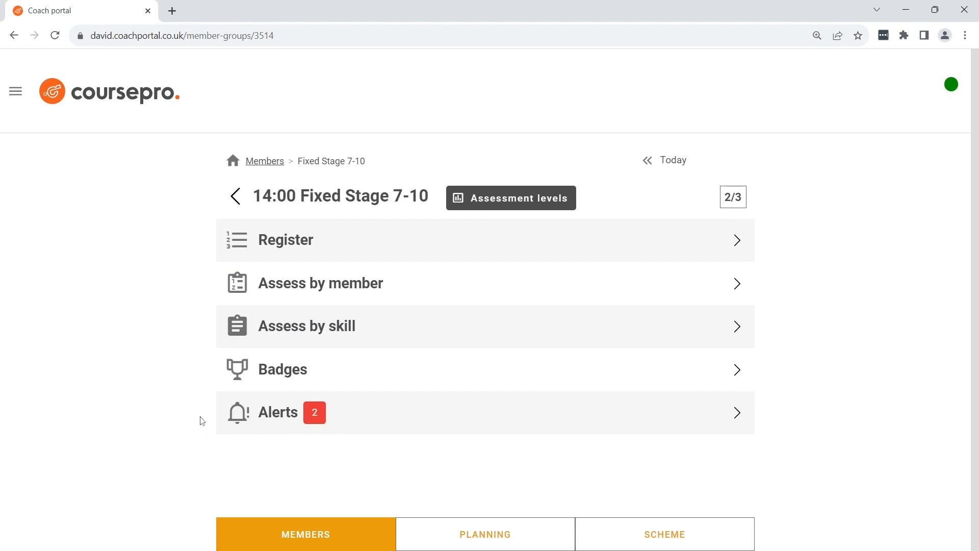
Award the Rainbow Distance 100m badge to the second listed member and check the date received
click(238, 366)
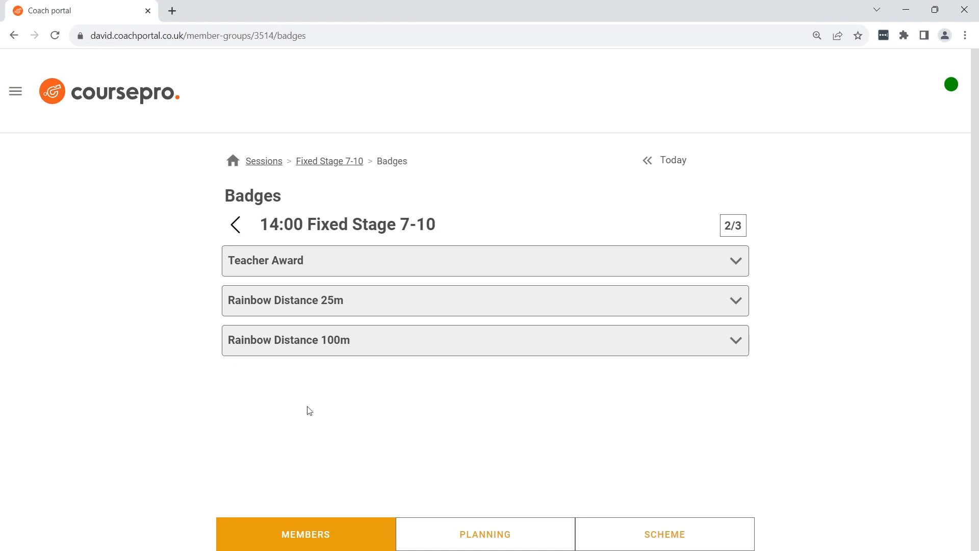
click(363, 345)
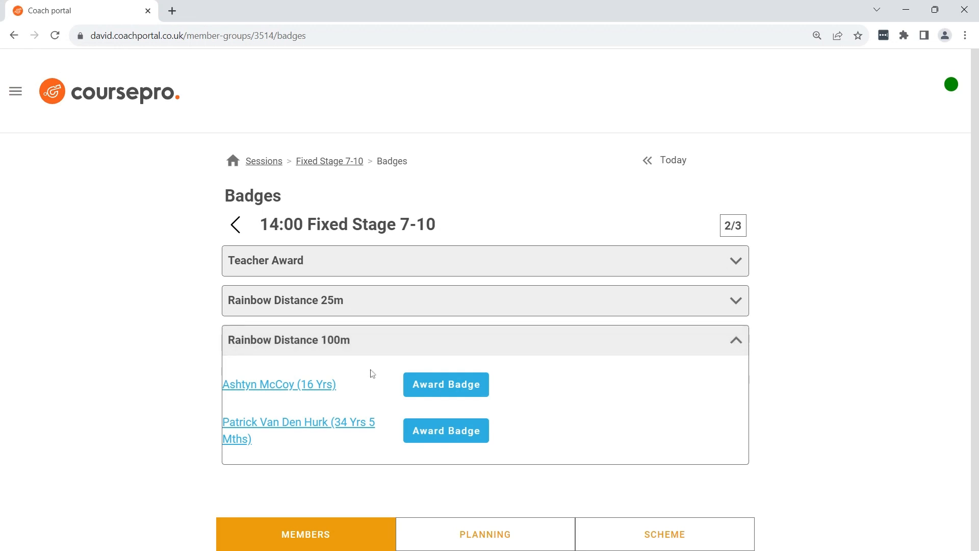
click(415, 432)
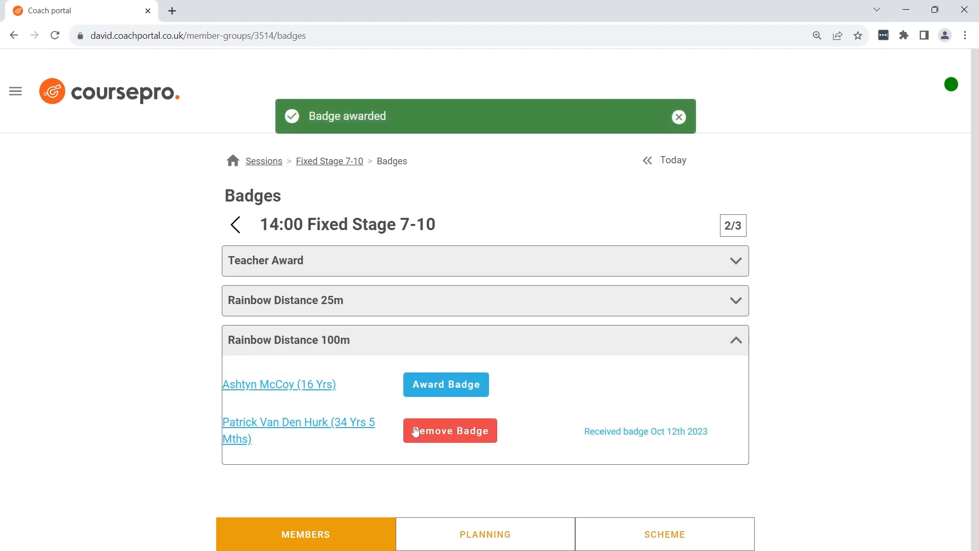
drag(584, 431, 724, 442)
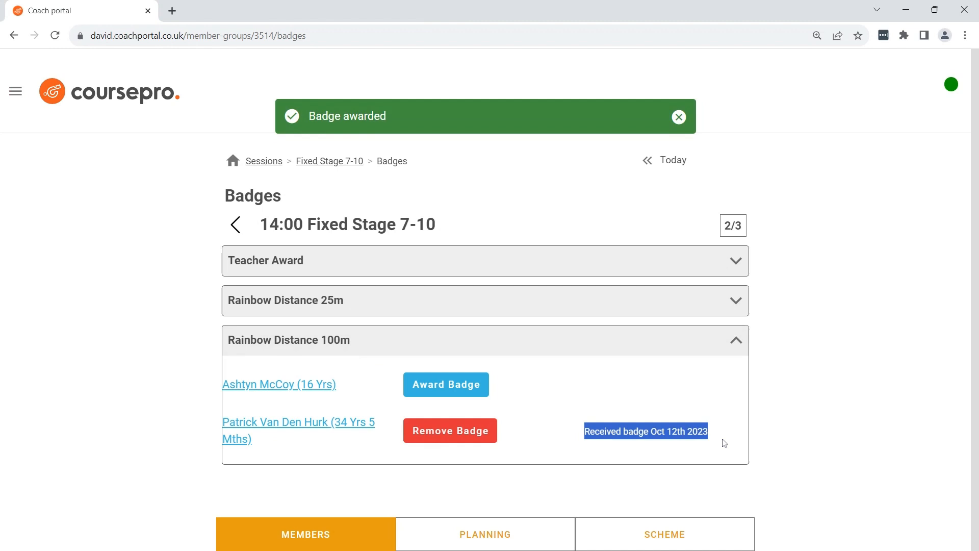
Award the Rainbow Distance 100m badge to the first listed member and remove it again
click(701, 448)
click(472, 385)
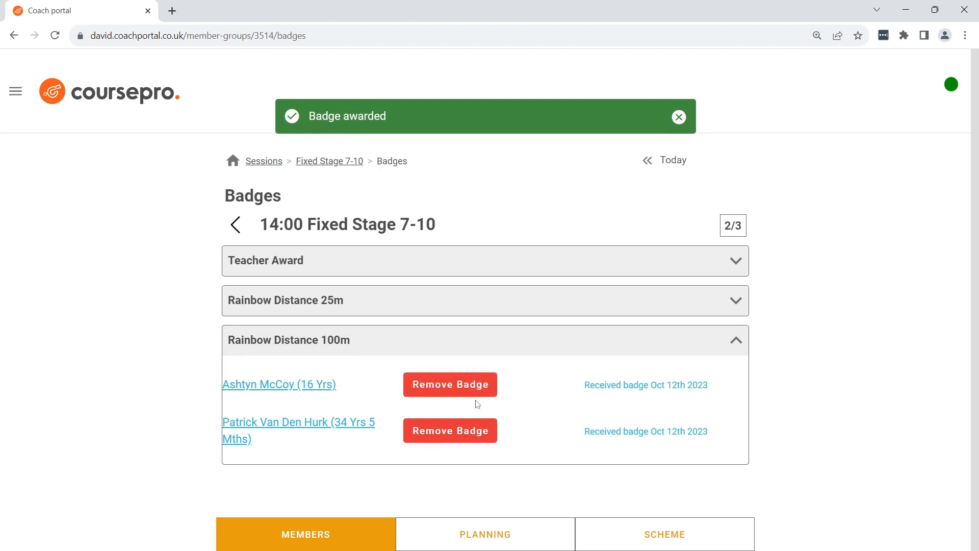
click(452, 390)
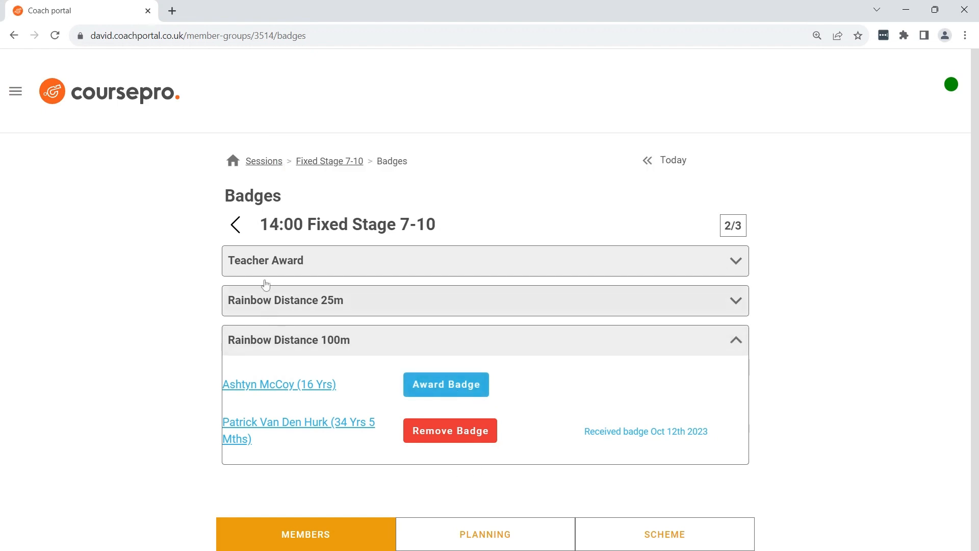
Open the Learn to Swim Stage 1 - 7 part of the Swim England scheme and review the Stage 1 skills
click(233, 162)
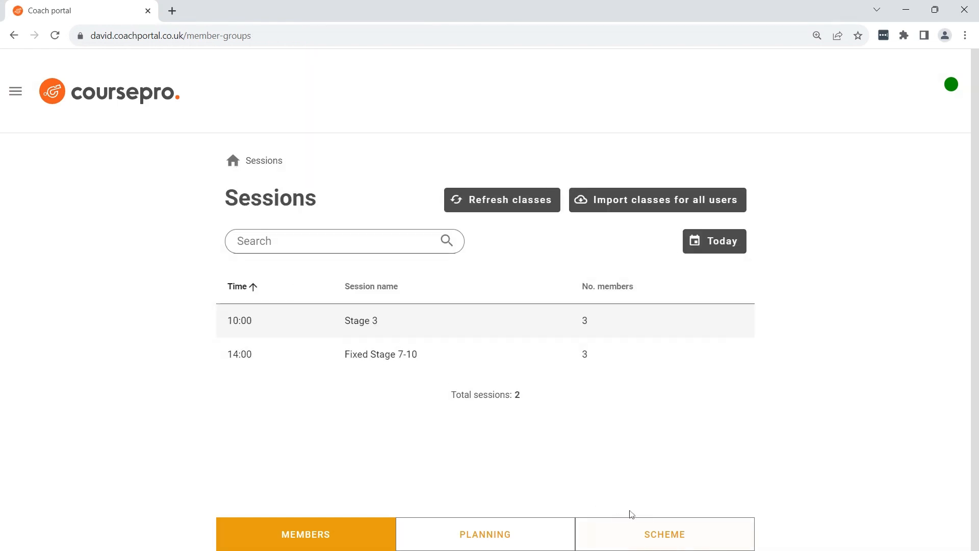
click(694, 539)
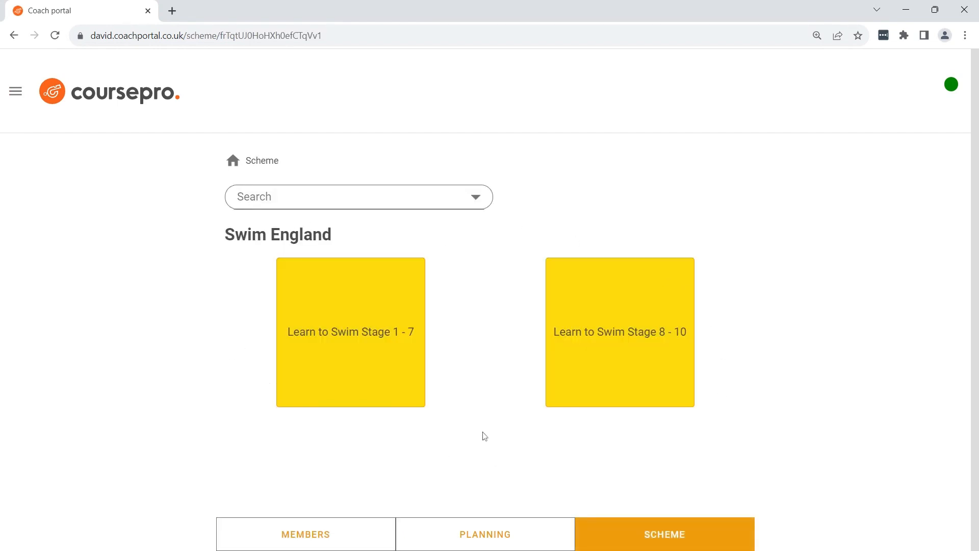
click(331, 381)
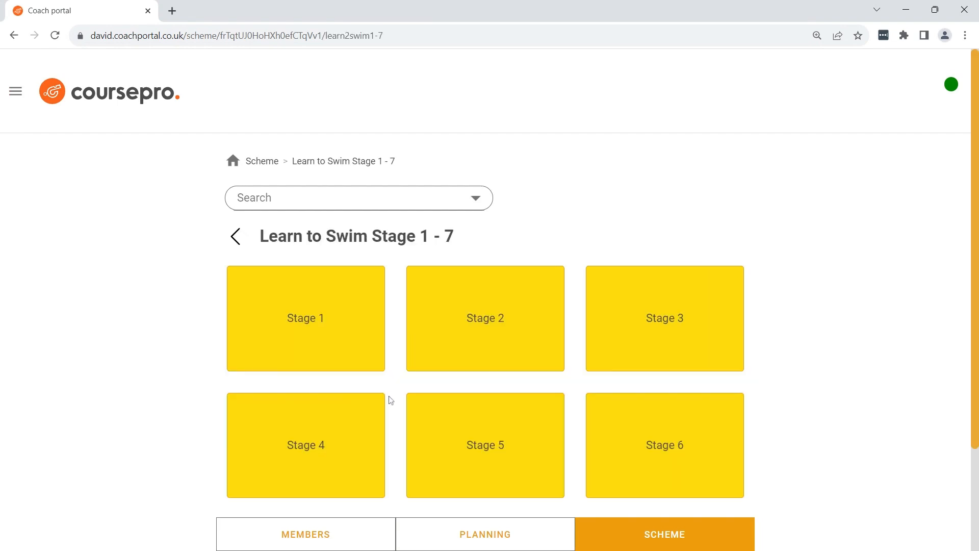
scroll(391, 402, down, 2)
scroll(400, 461, up, 3)
click(333, 344)
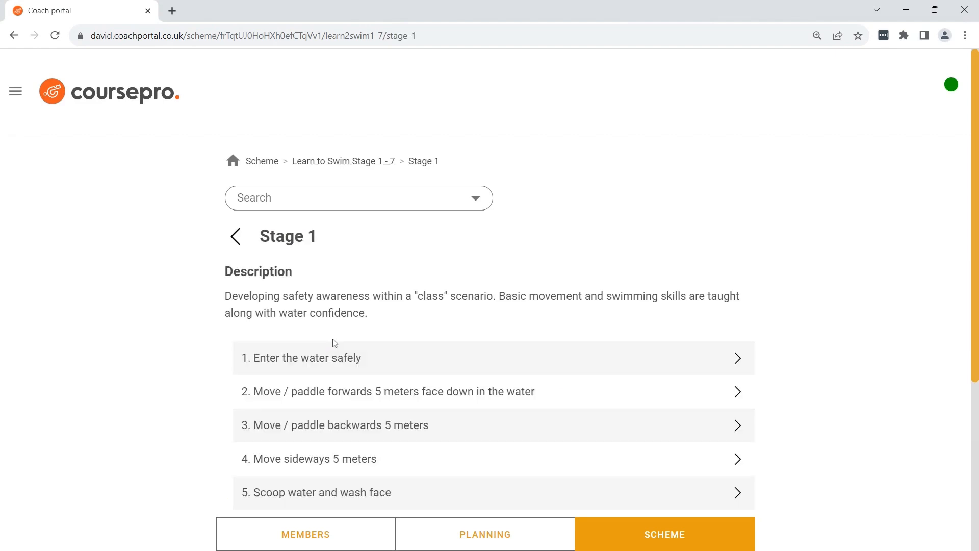
scroll(334, 343, down, 5)
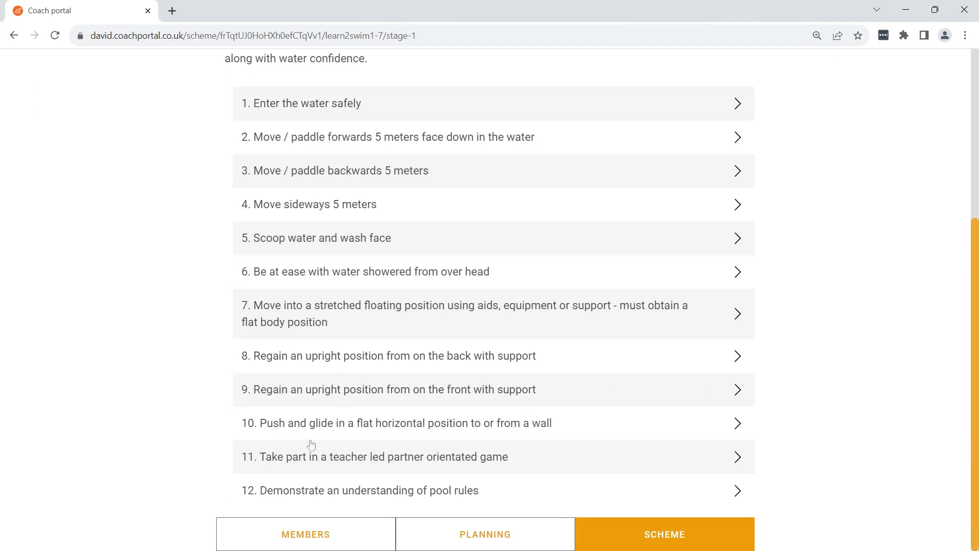
scroll(196, 483, up, 5)
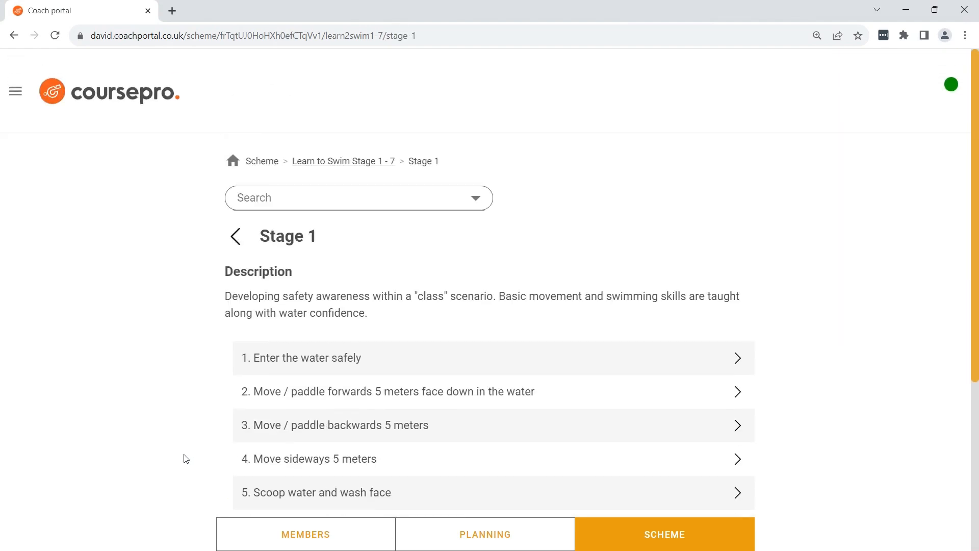
Read the scheme description of skill "1. Enter the water safely" and return to the sessions list
click(392, 360)
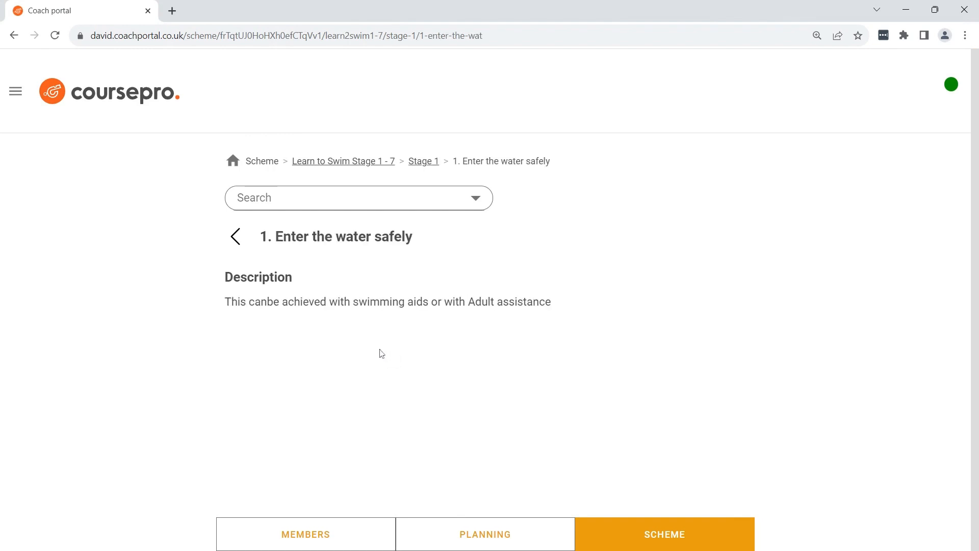
drag(226, 277, 579, 301)
click(586, 306)
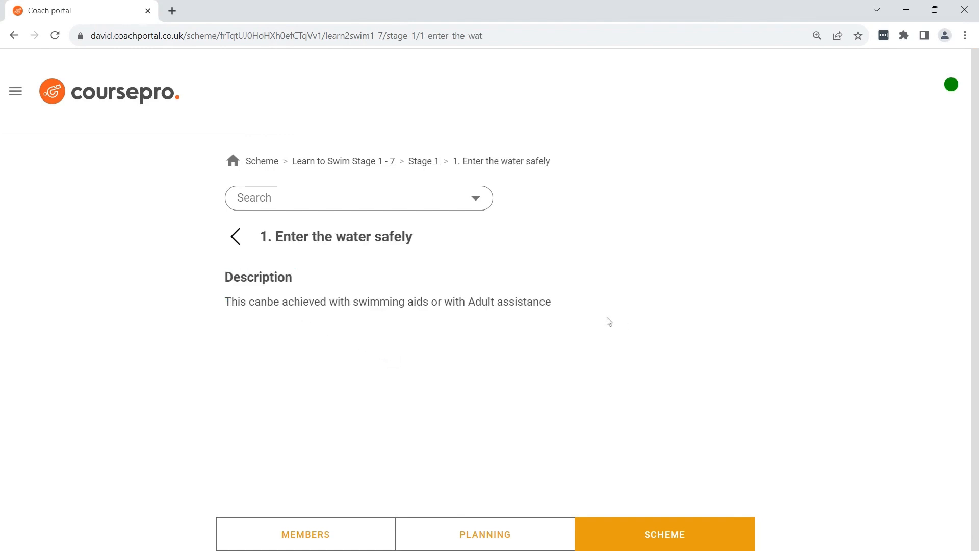
click(239, 239)
click(234, 161)
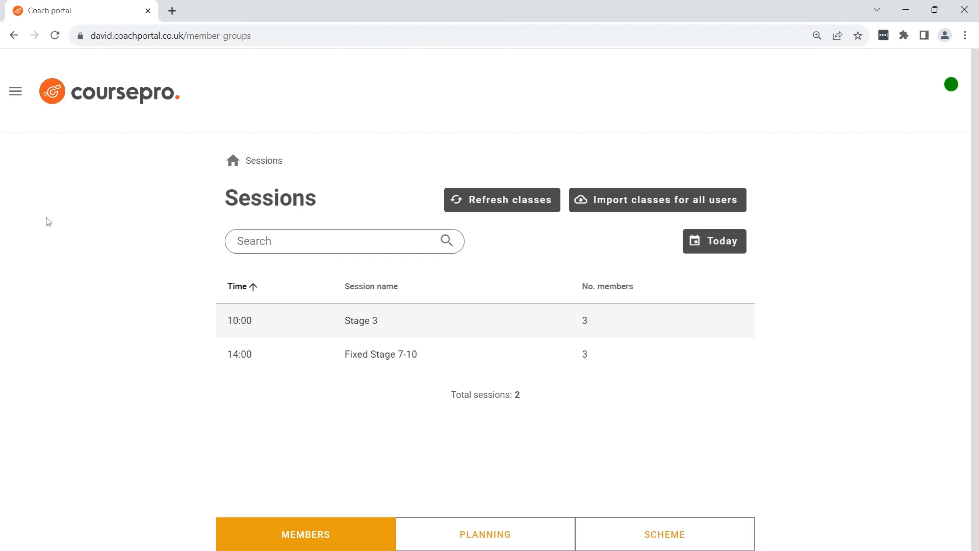
Switch to the last coach in the user list by entering the coach's PIN, and check the logged-in name
click(15, 92)
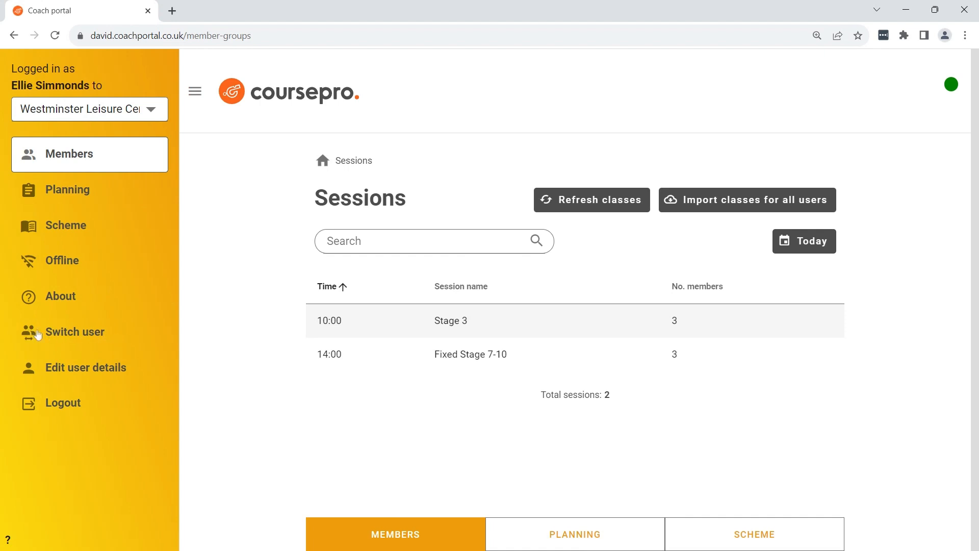
click(79, 335)
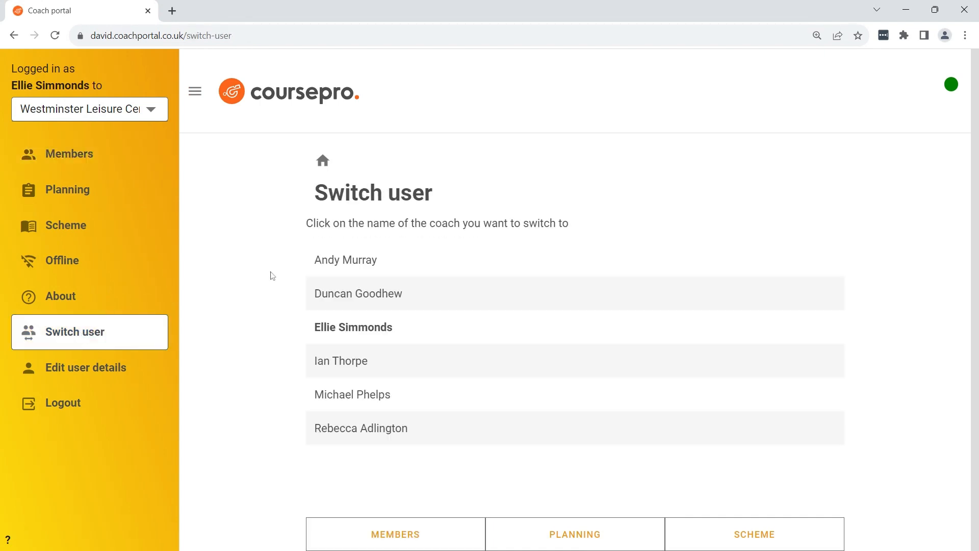
click(415, 430)
click(407, 289)
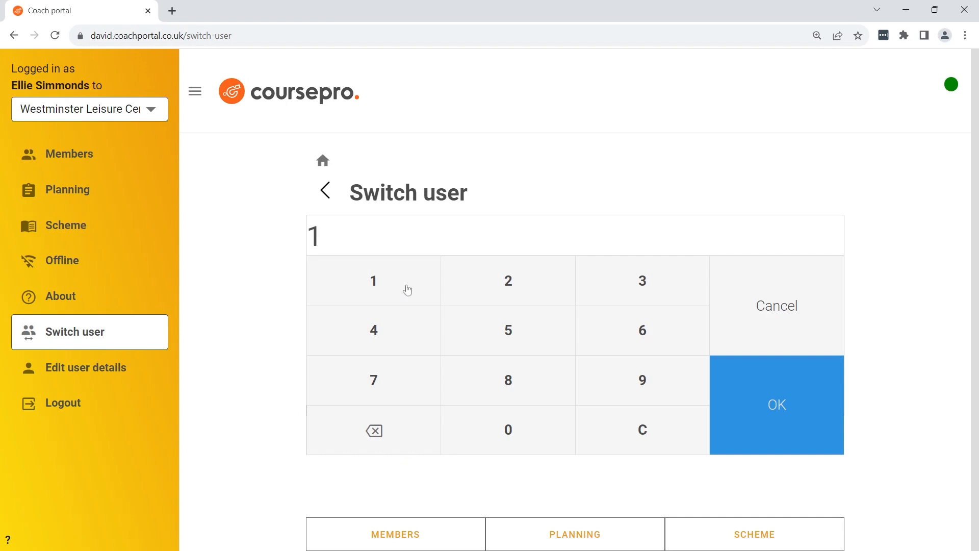
click(408, 290)
click(407, 290)
click(407, 289)
click(755, 396)
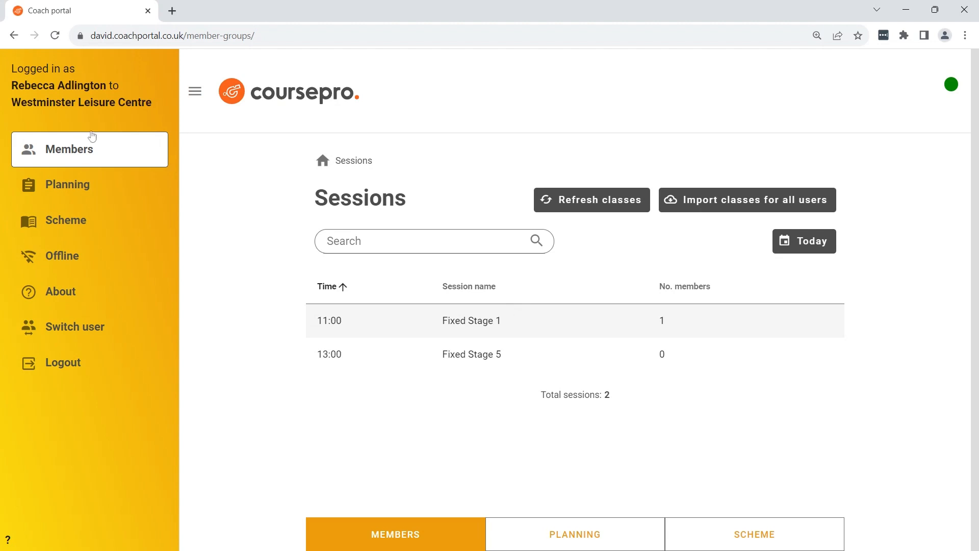
drag(12, 86, 106, 85)
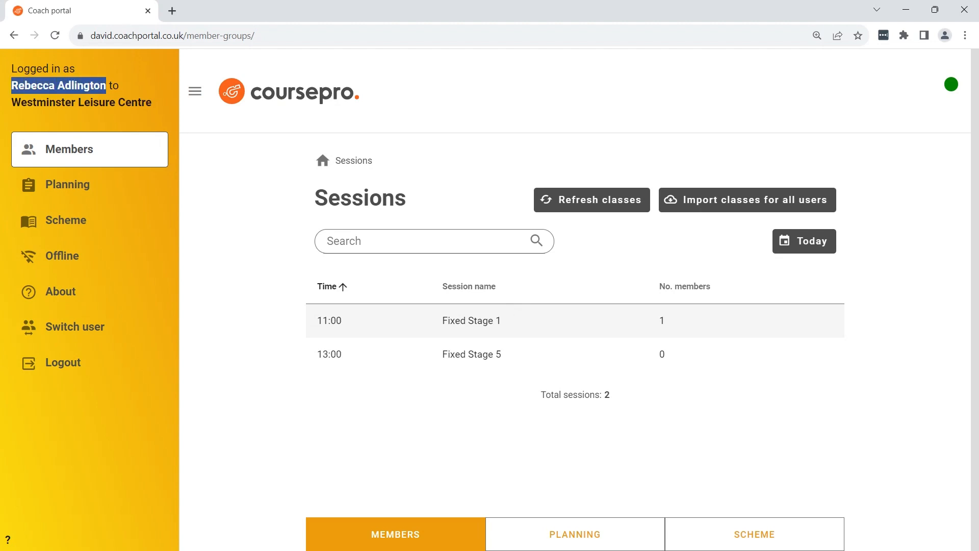
Mark the member as present in the register of the 11:00 Stage 1 session and return to the session overview
click(332, 320)
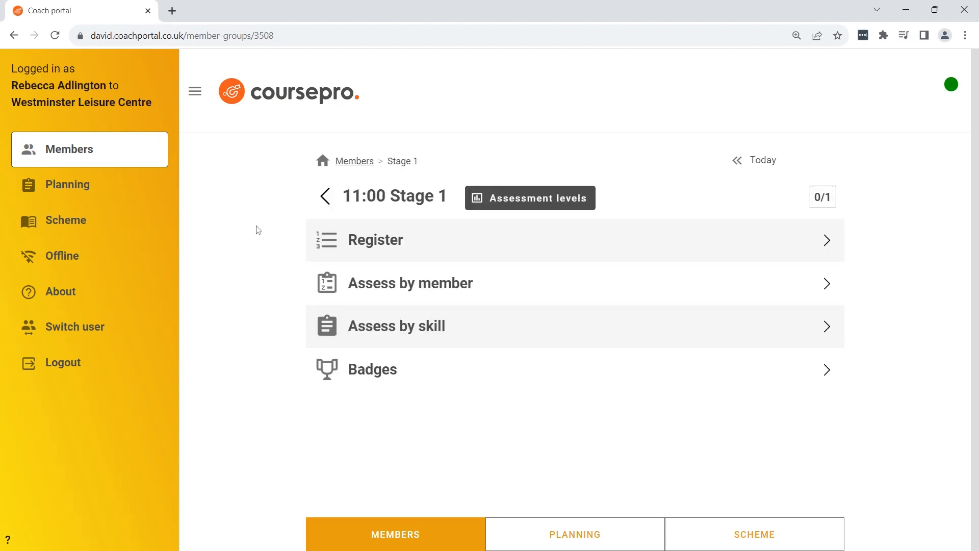
click(377, 238)
click(824, 341)
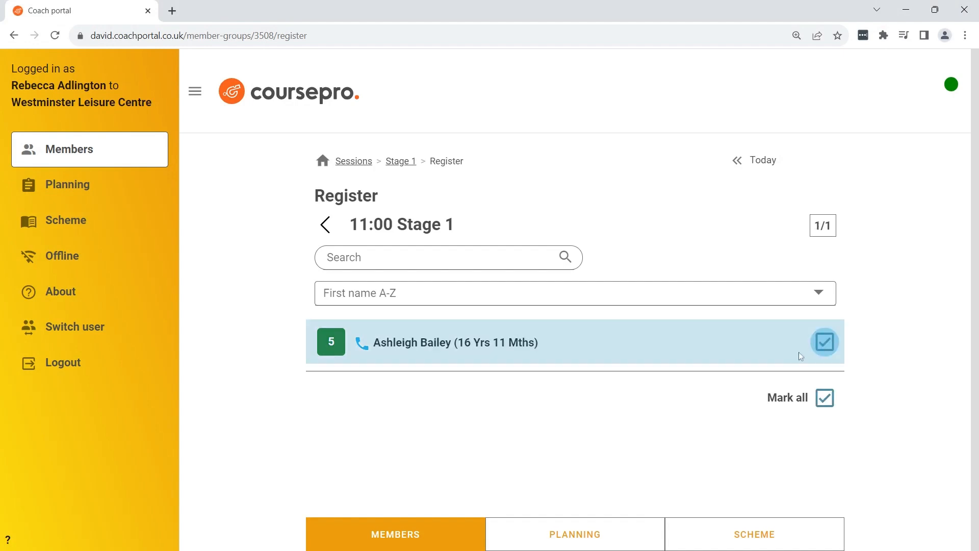
click(324, 225)
Assess the Stage 1 member by member, marking skills 1 and 2 as Passed
click(418, 297)
click(522, 305)
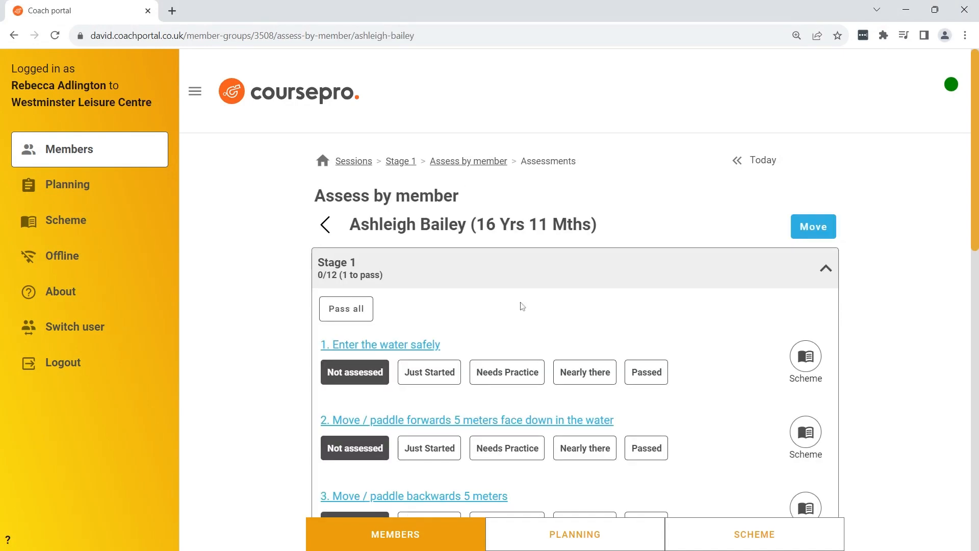
click(647, 371)
click(646, 458)
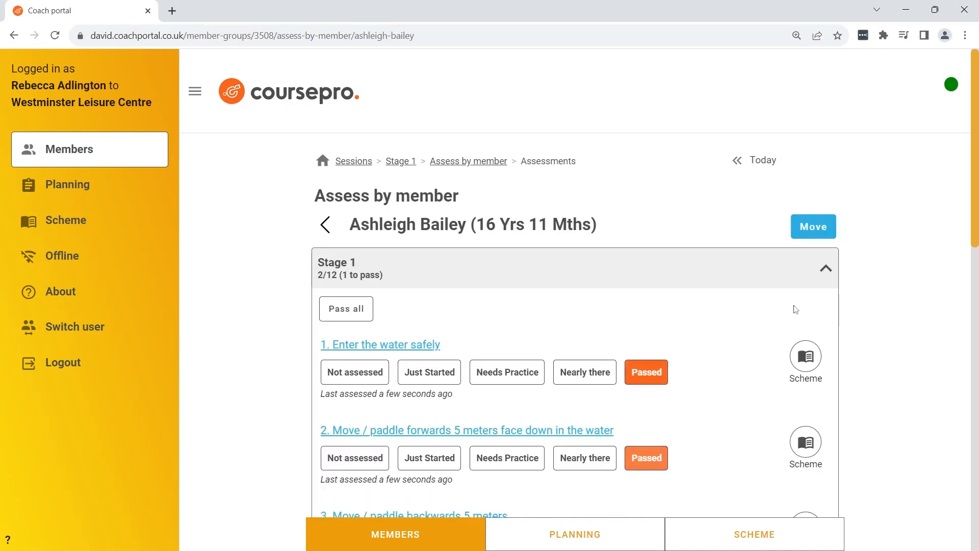
Move the member to Learn to Swim Stage 1 - 7 > Stage 3 and out of the class
click(812, 229)
click(458, 222)
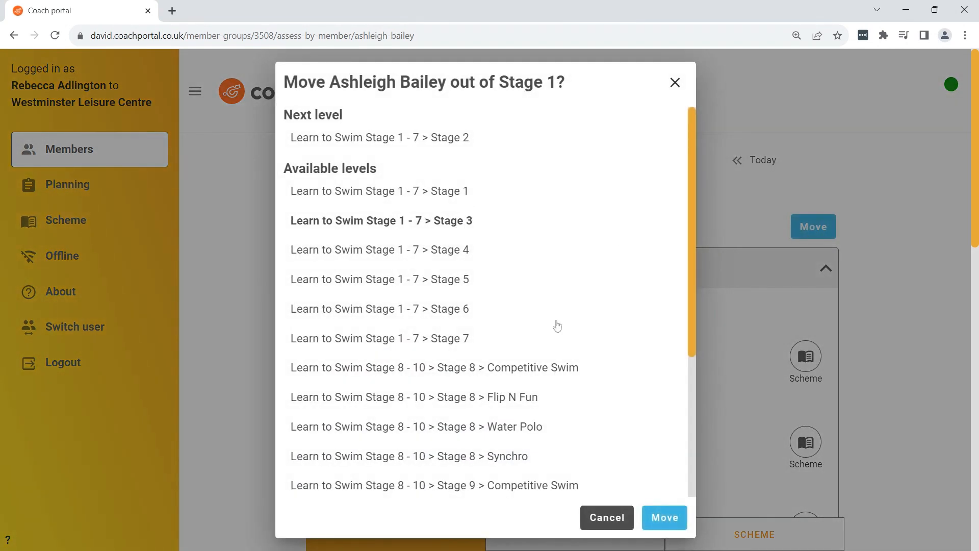
click(670, 524)
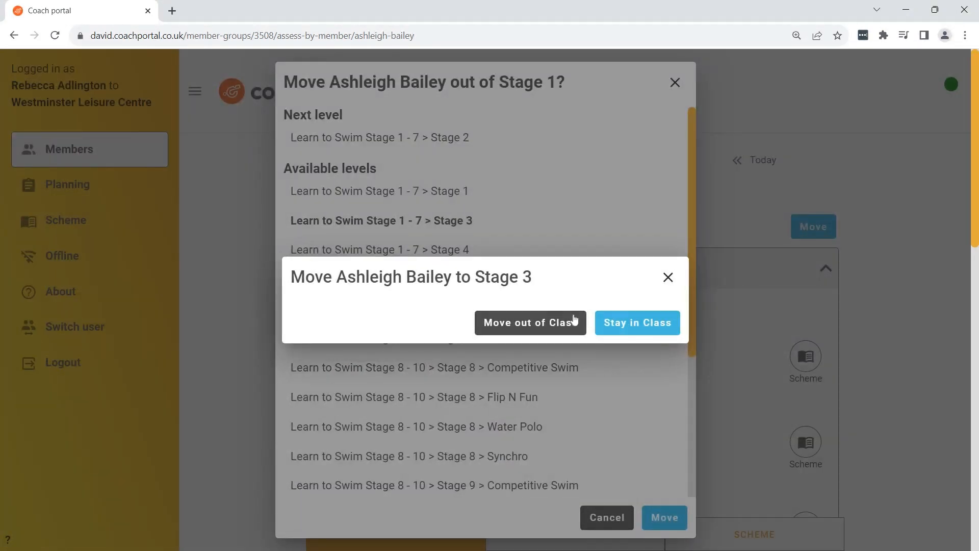
click(535, 324)
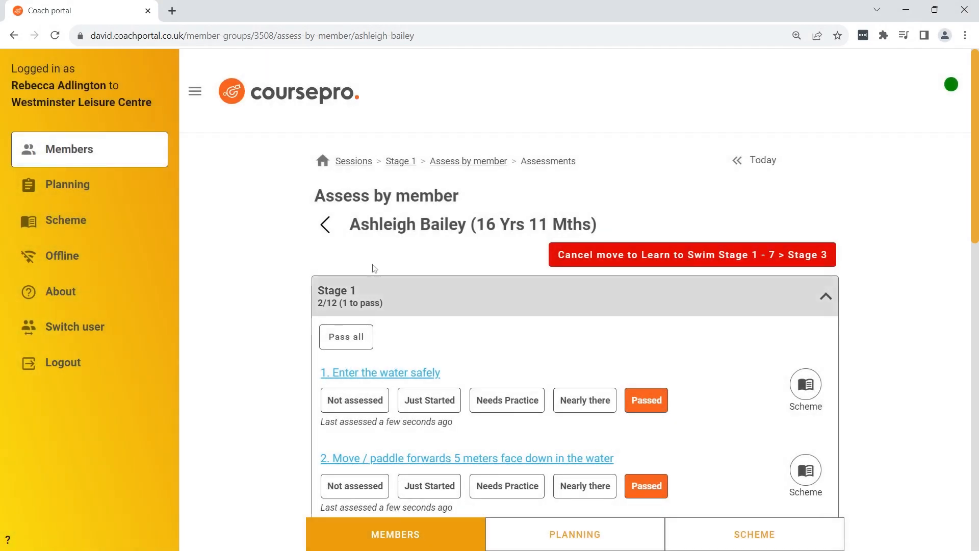
Leave the member's assessment, return to the sessions list and refresh the classes
click(325, 226)
click(323, 162)
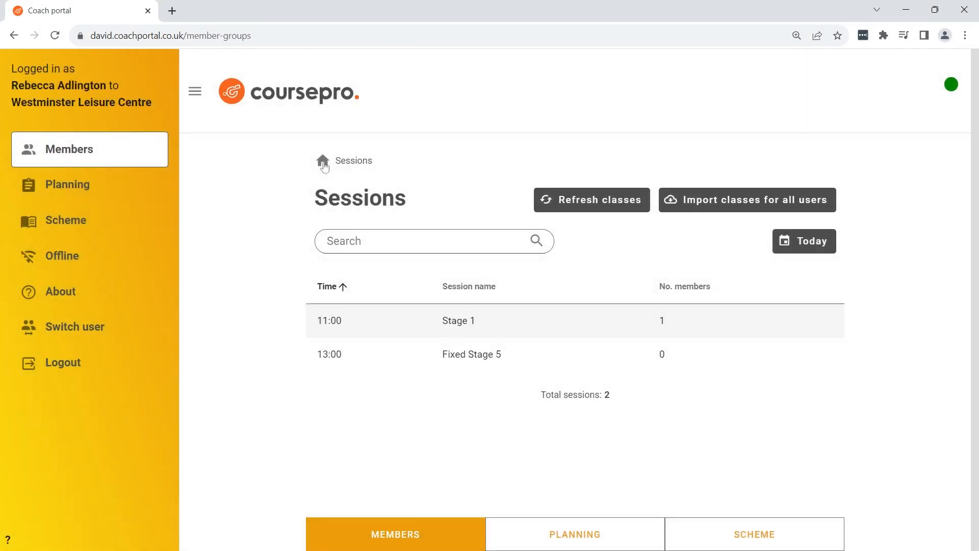
click(591, 206)
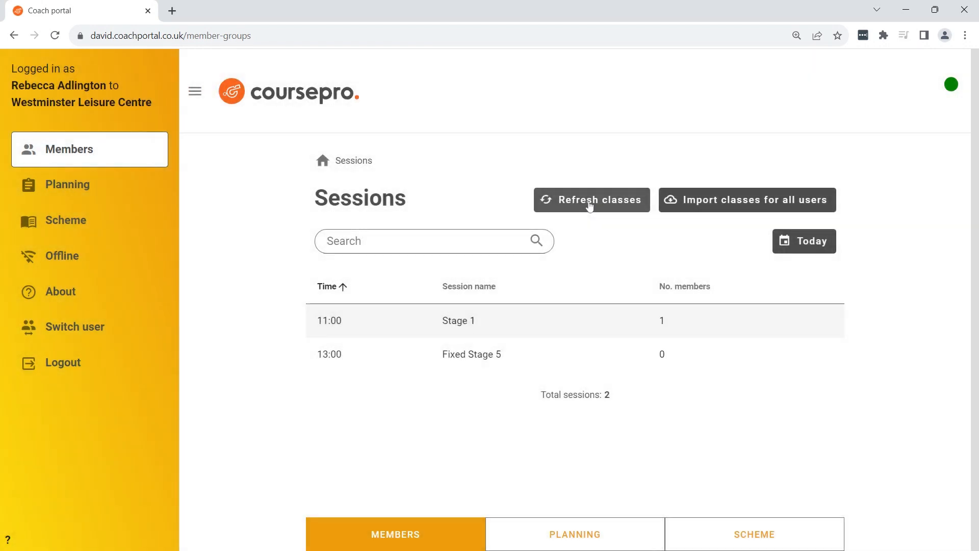